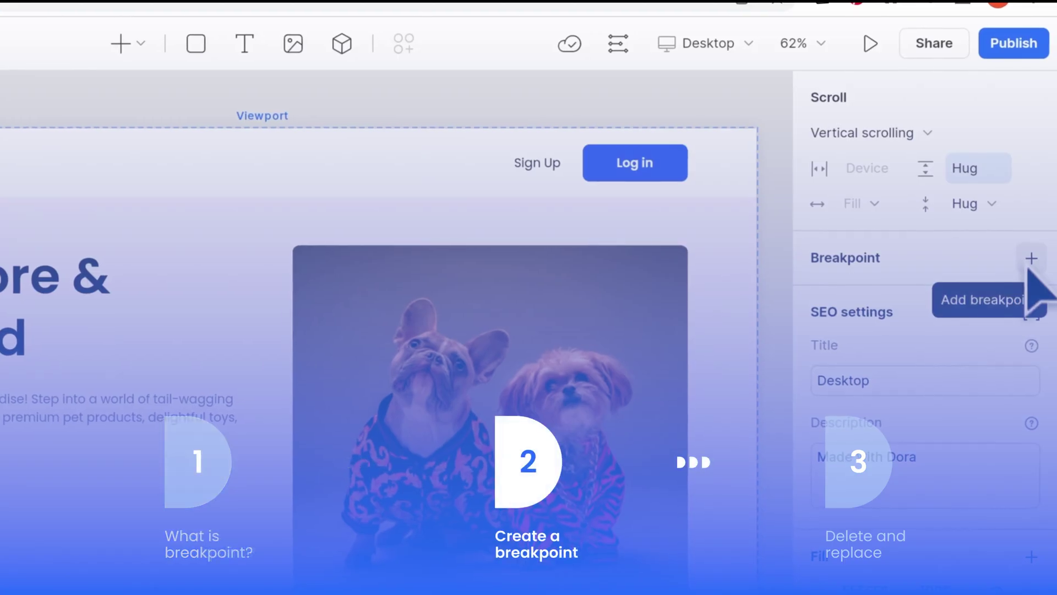
Add a Tablet breakpoint to the Desktop page.
left_click(1029, 260)
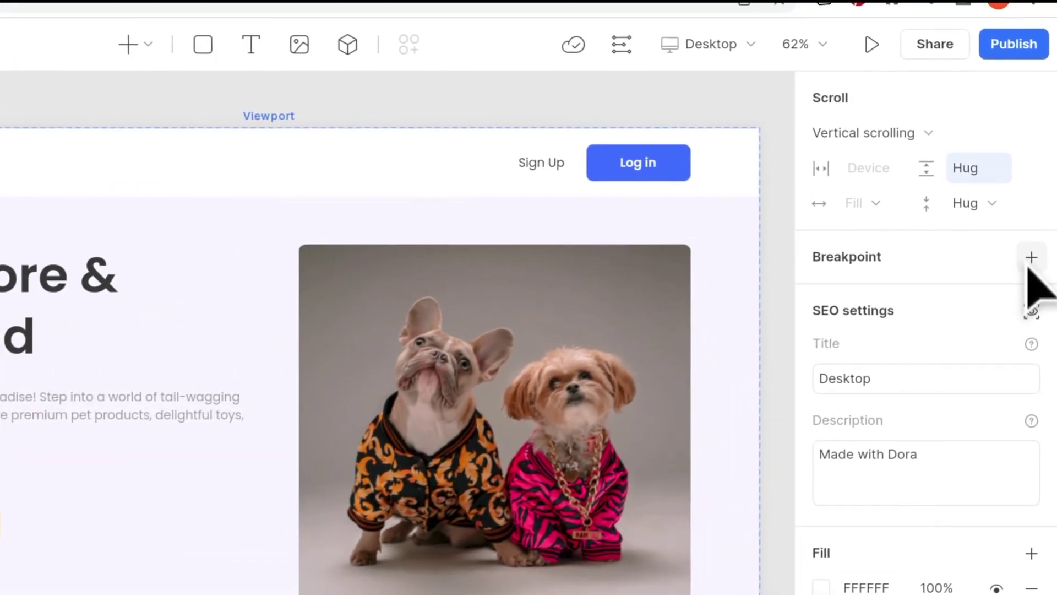
left_click(1032, 259)
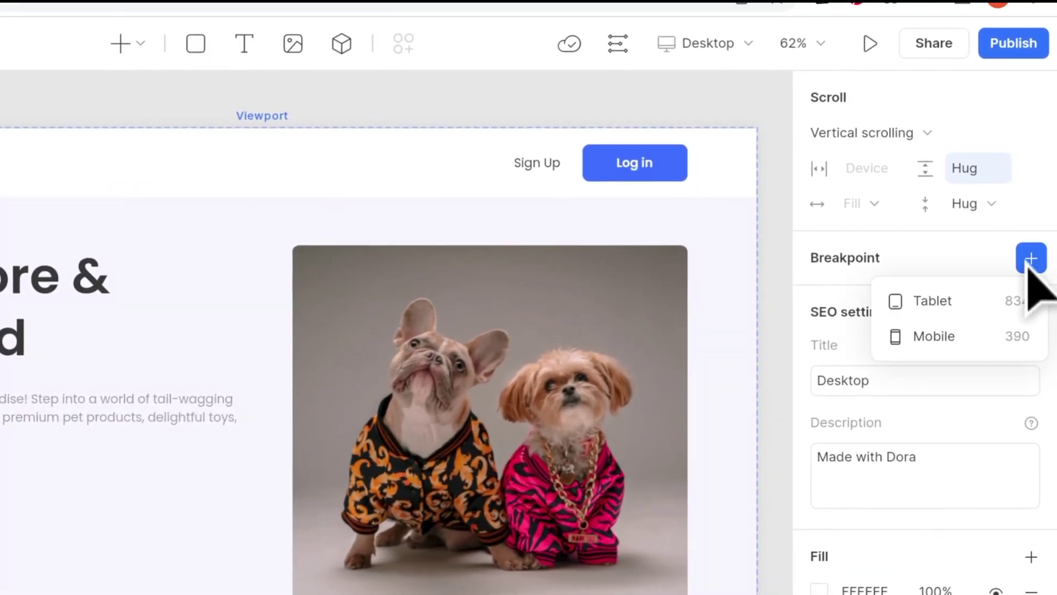
left_click(994, 300)
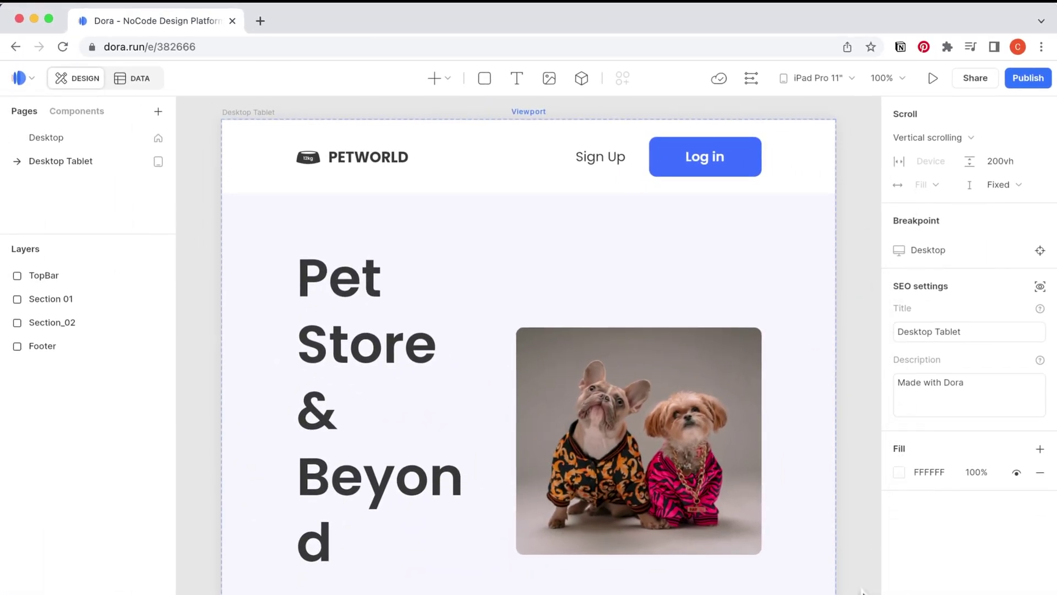
Set the Title text in Section 01 to font size 48 with a line height of 56.
scroll(869, 548, "down", 5)
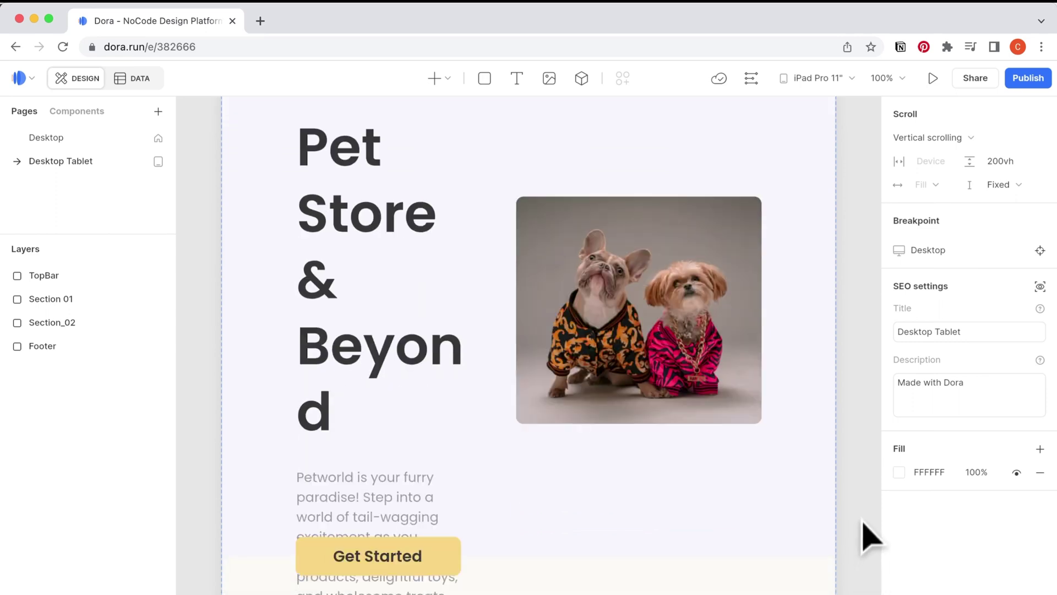
scroll(864, 519, "down", 1)
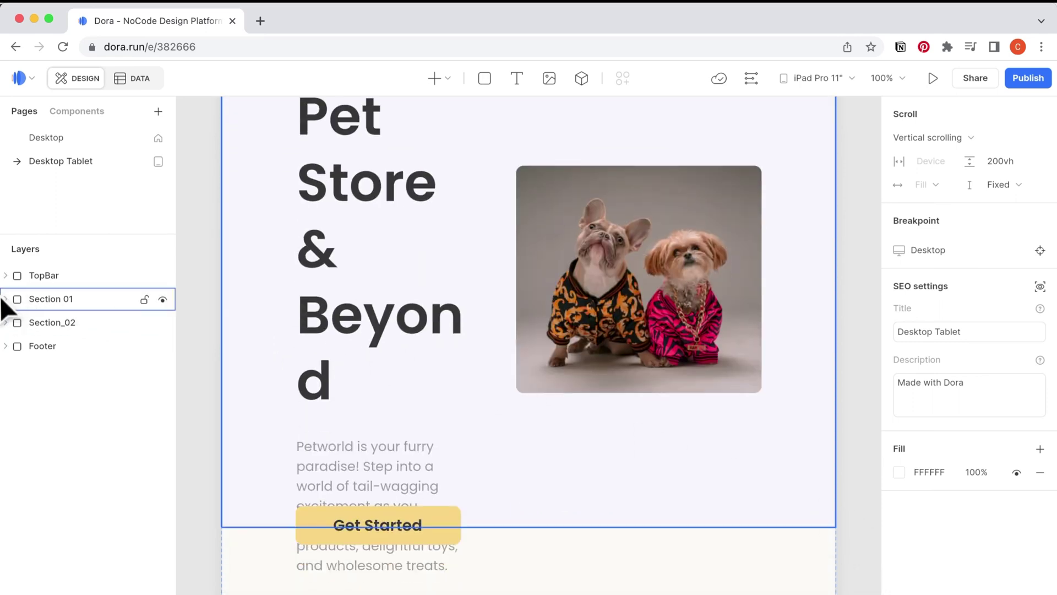
left_click(53, 346)
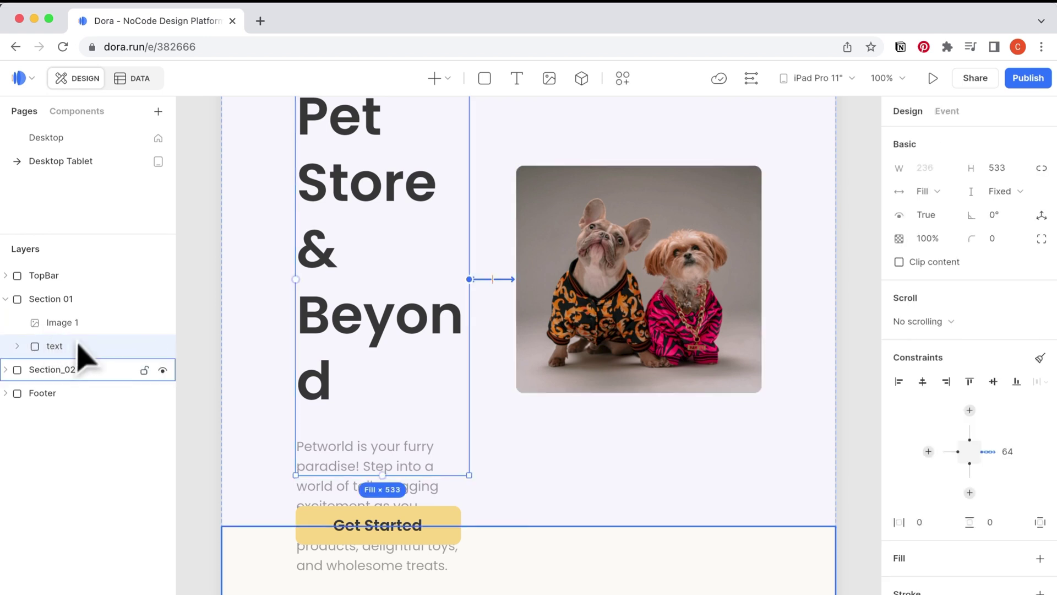
left_click(18, 346)
left_click(73, 417)
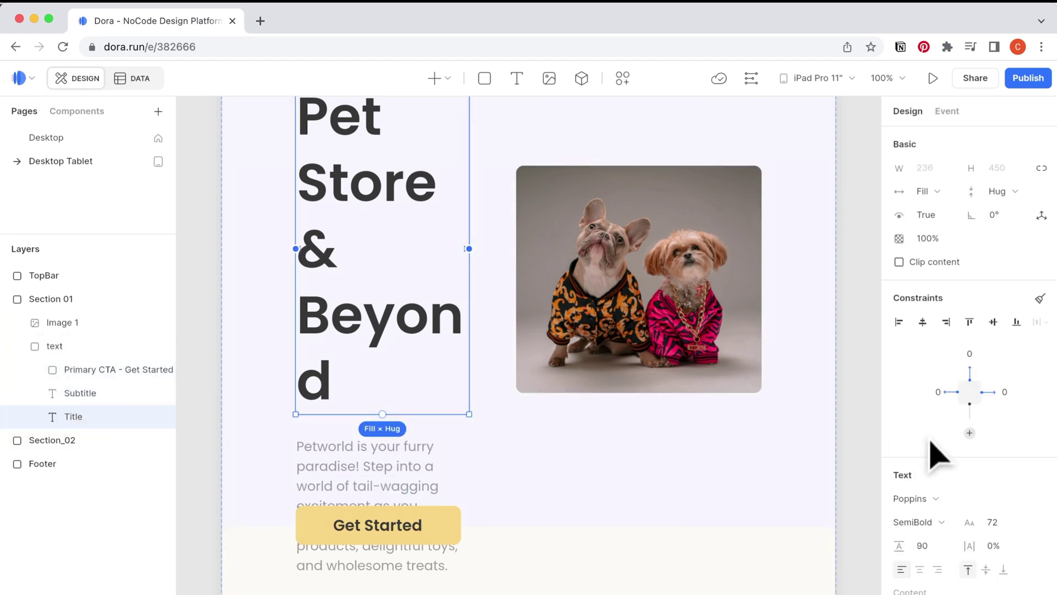
left_click(997, 521)
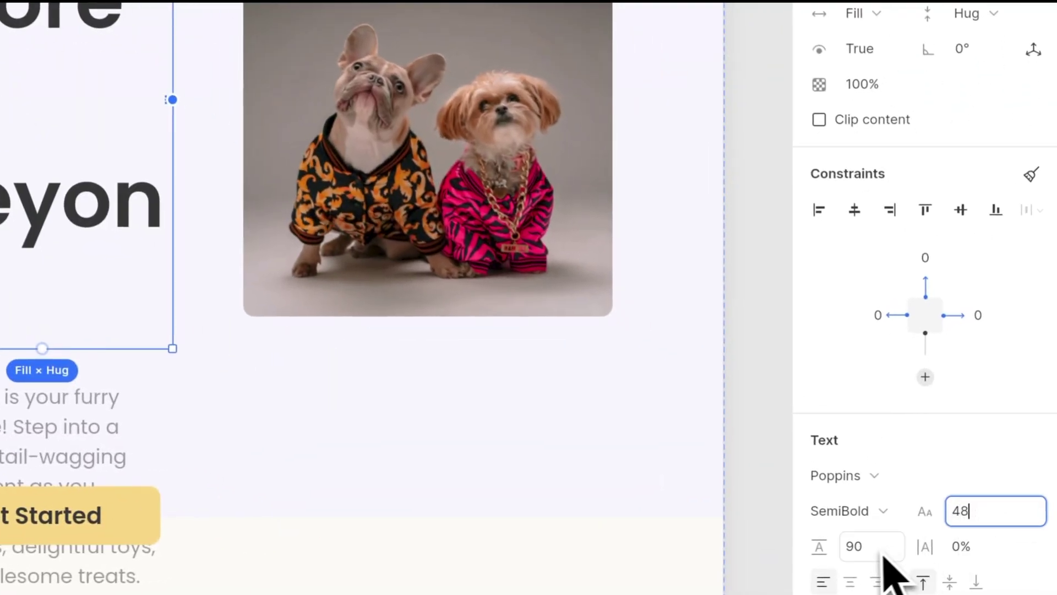
left_click(876, 553)
type("56")
key("Return")
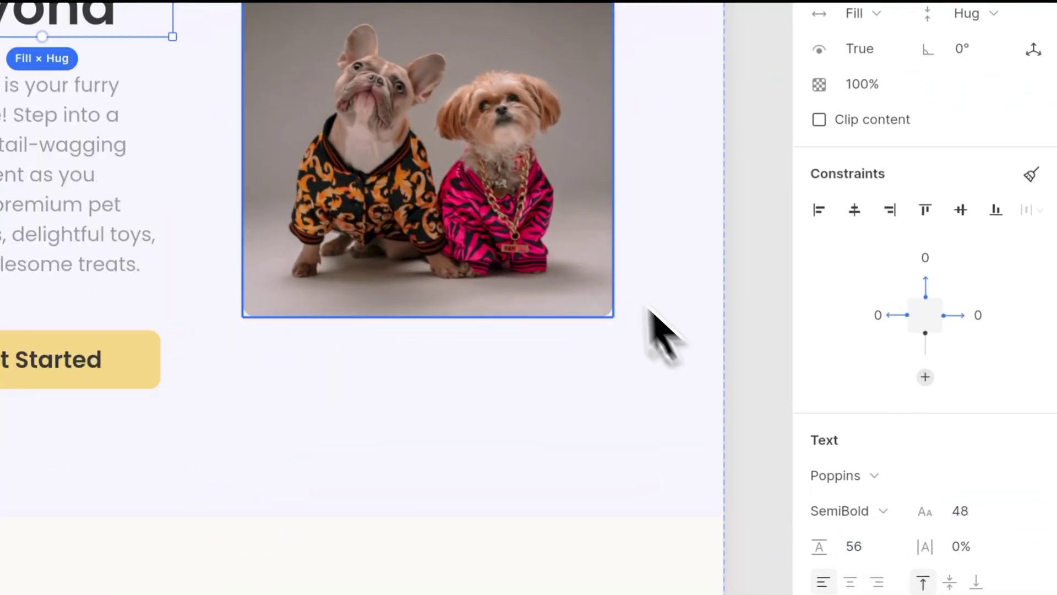
Set the Subtitle text in Section 01 to font size 14.
scroll(626, 287, "up", 2)
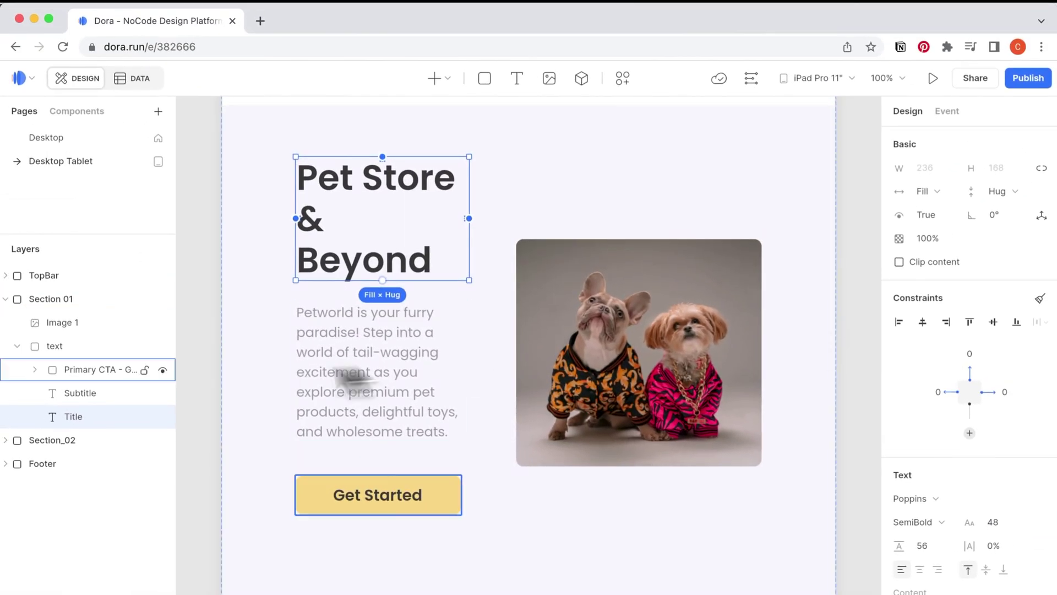
left_click(72, 392)
left_click(1025, 525)
type("14")
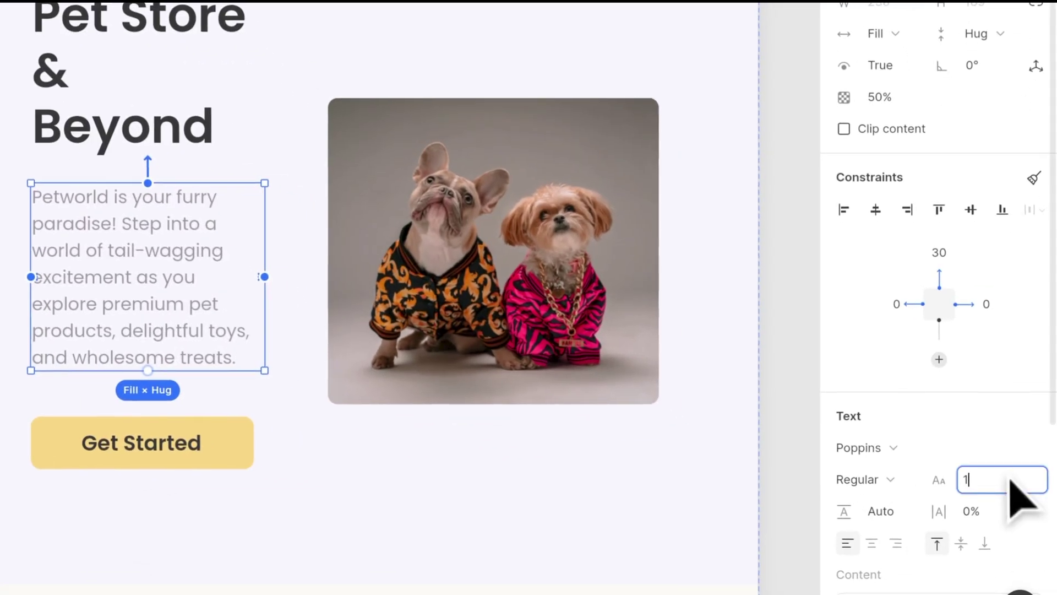
key("Return")
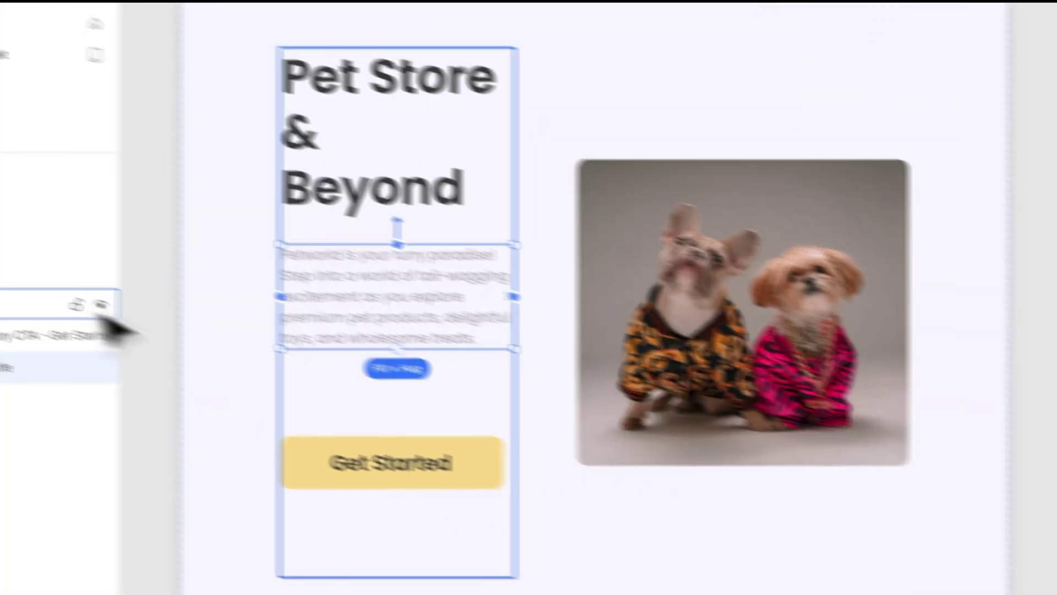
Make the height of Section 01's text container hug its contents.
left_click(108, 319)
left_click(1041, 181)
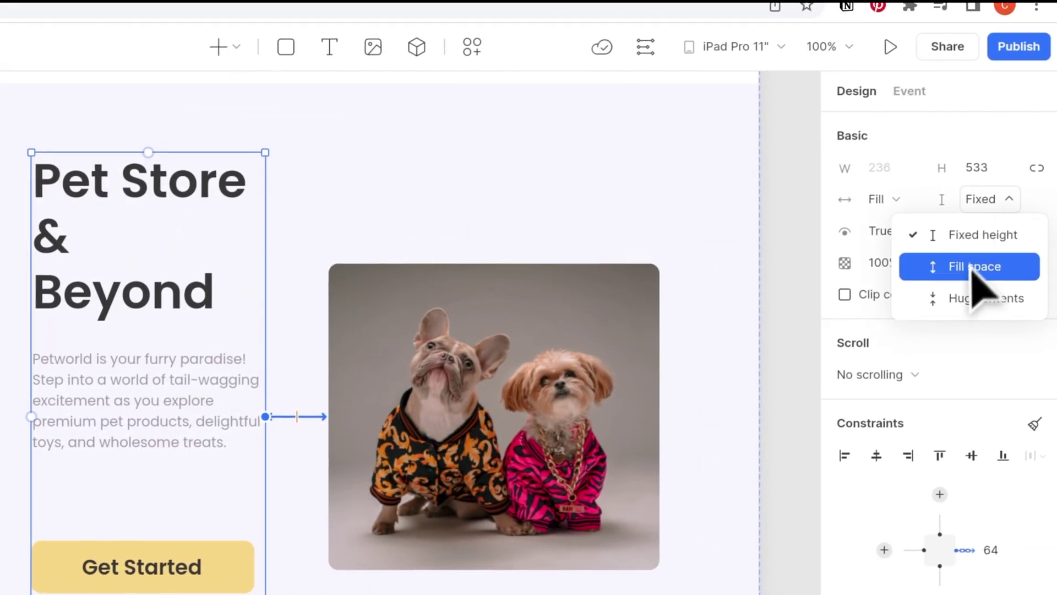
left_click(1034, 281)
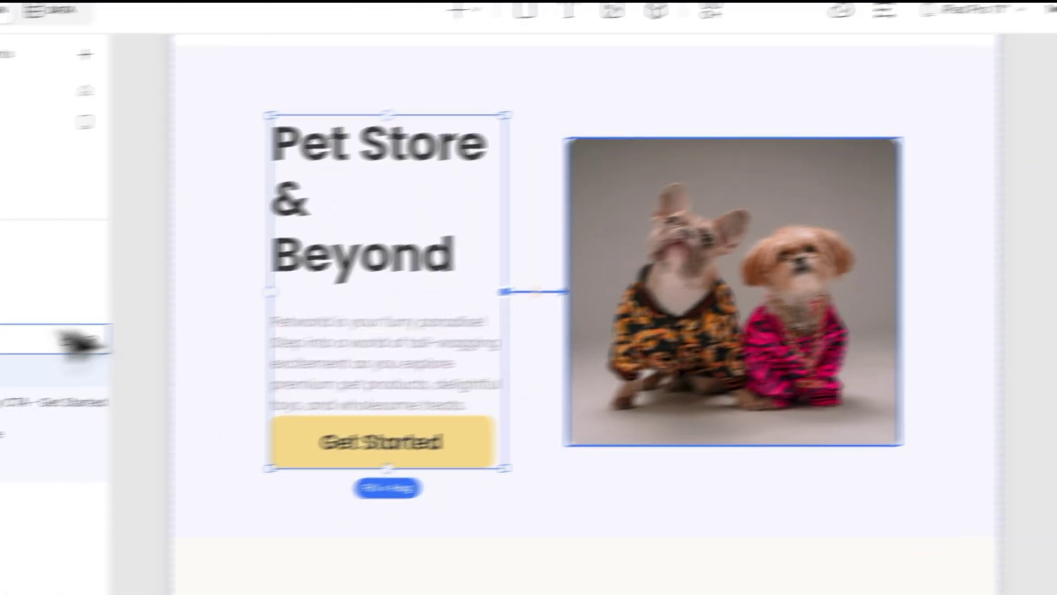
Set both the horizontal and vertical padding of Section 01 to 60.
left_click(66, 306)
left_click(892, 546)
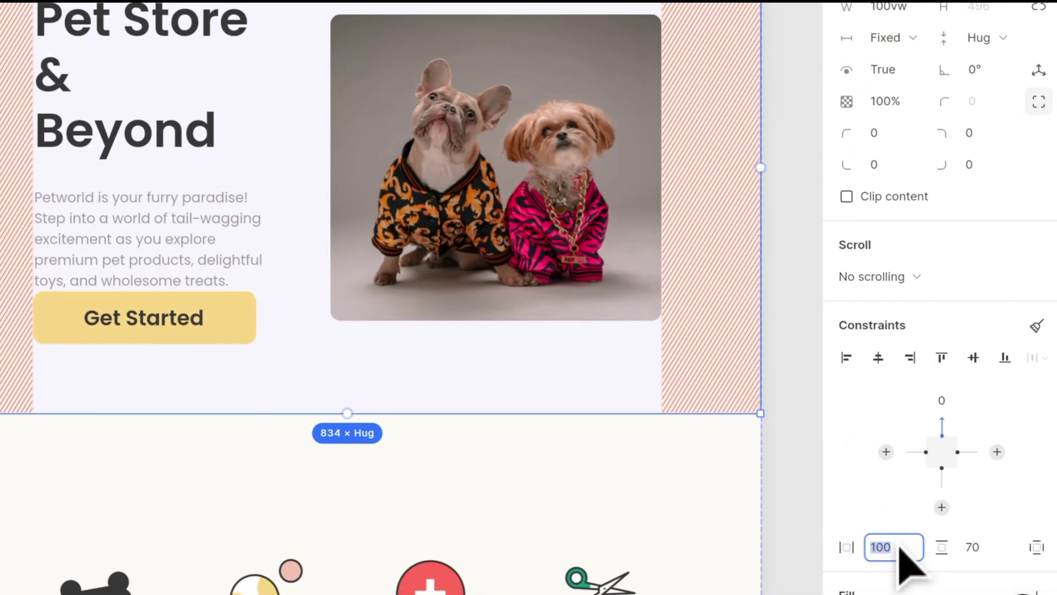
type("60")
left_click(990, 552)
type("60")
key("Return")
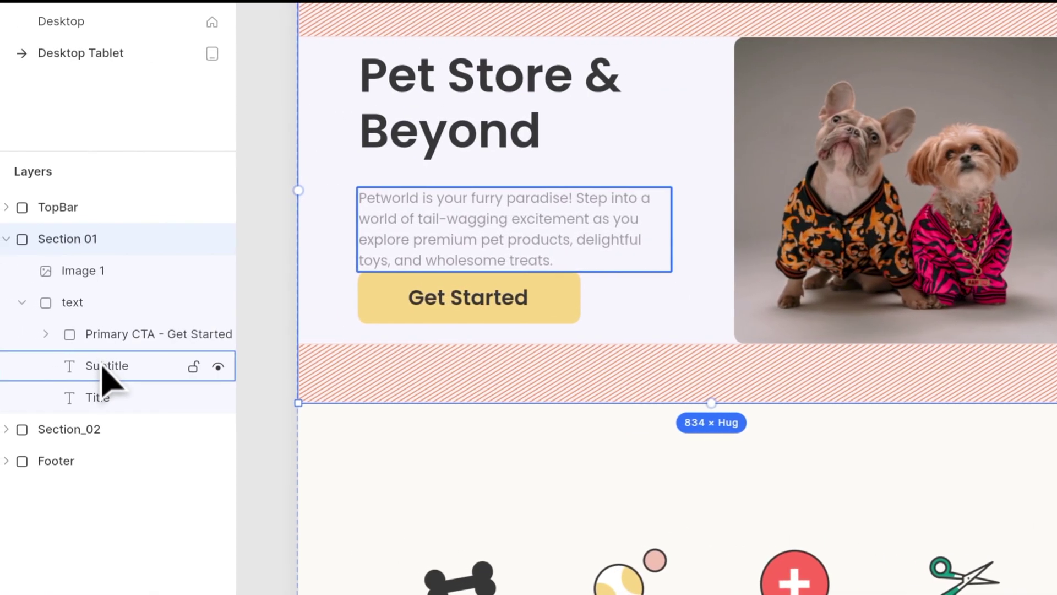
Set the Subtitle's top spacing below the title to 20.
left_click(105, 366)
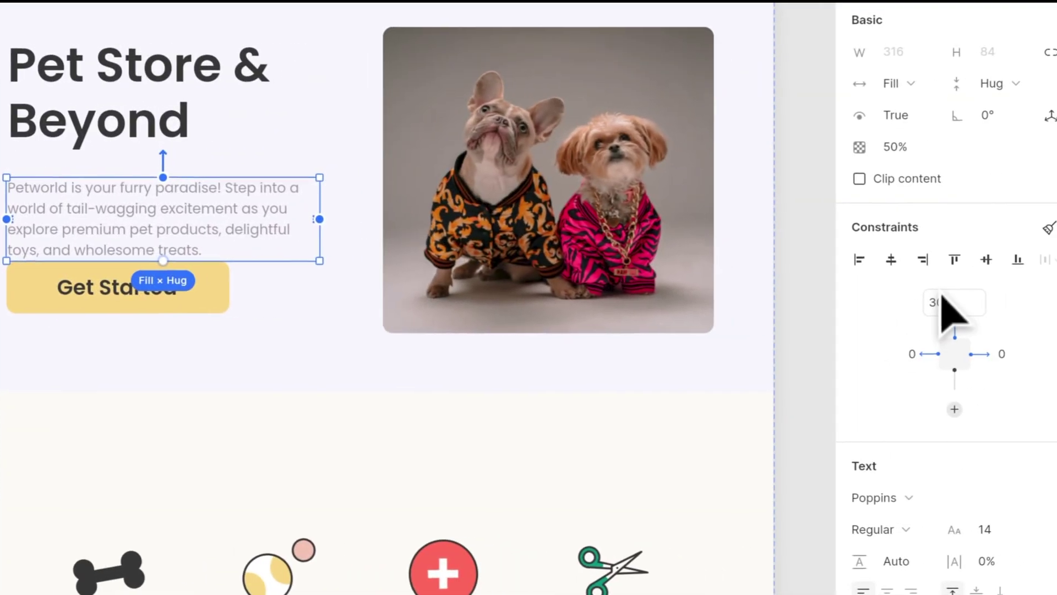
left_click(941, 298)
type("20")
key("Return")
Set the Get Started button's top spacing below the subtitle to 20.
left_click(127, 420)
left_click(141, 358)
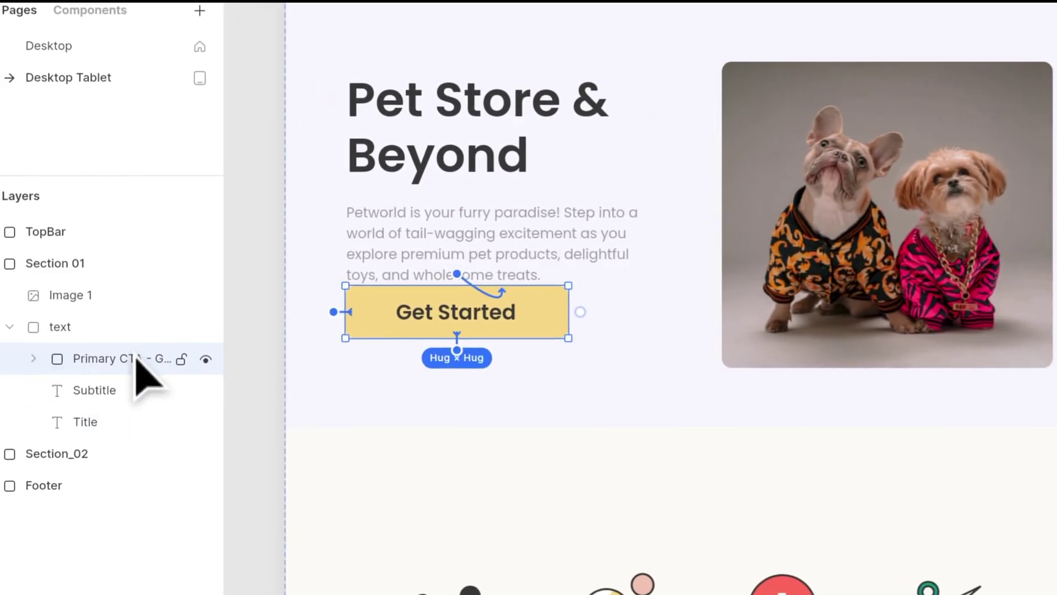
left_click(935, 434)
type("20")
key("Return")
left_click(807, 331)
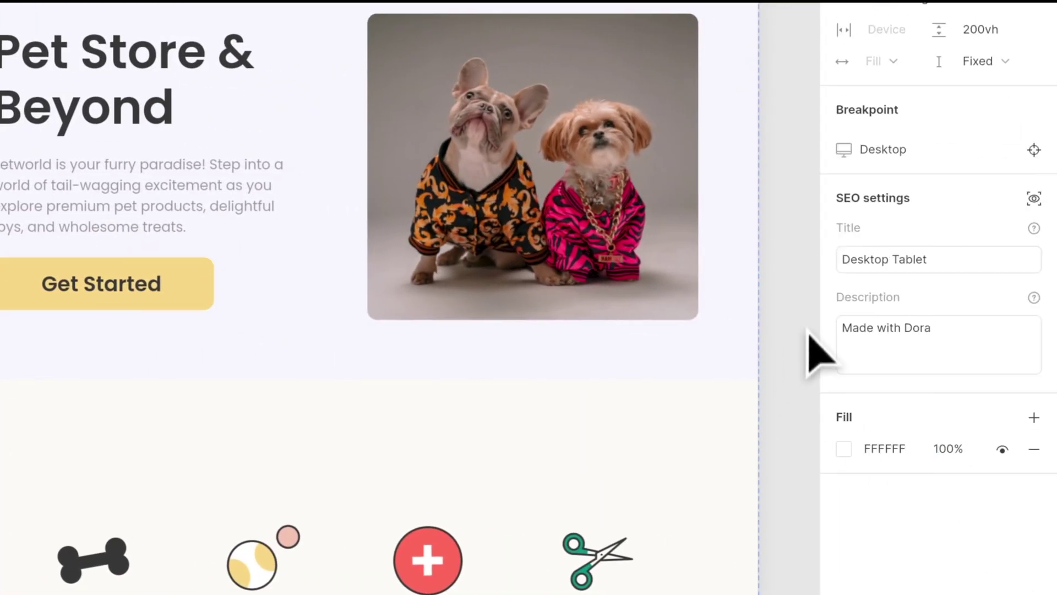
Set the TopBar's horizontal padding to 60.
scroll(809, 330, "up", 3)
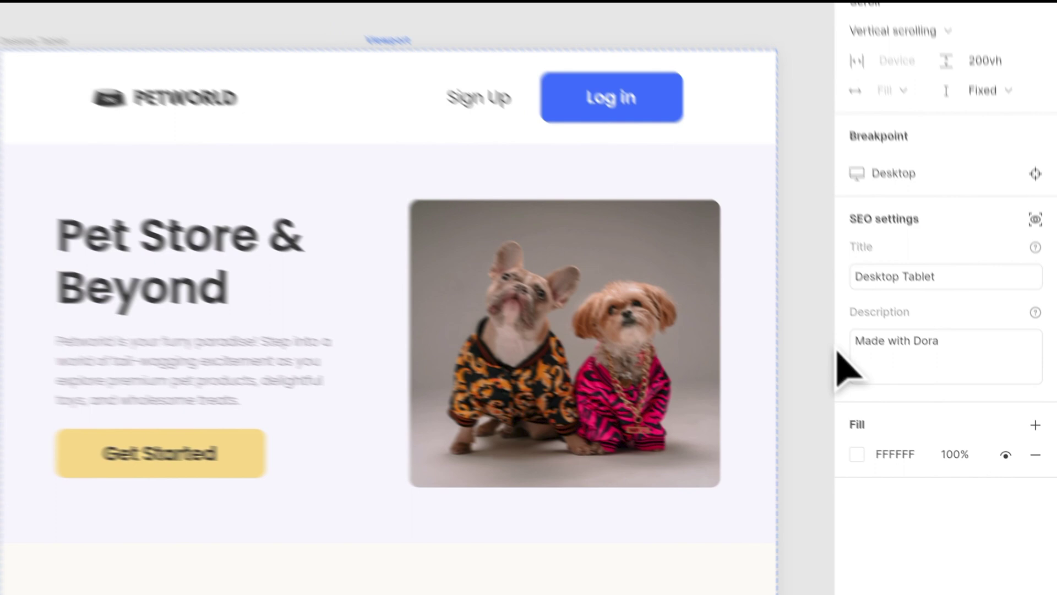
left_click(423, 127)
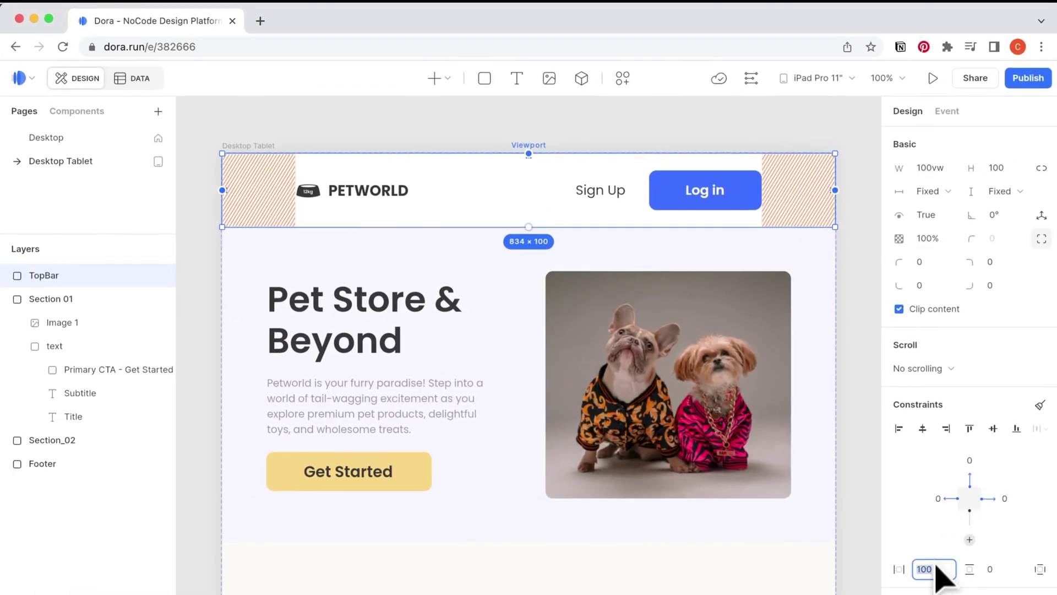
type("60")
key("Return")
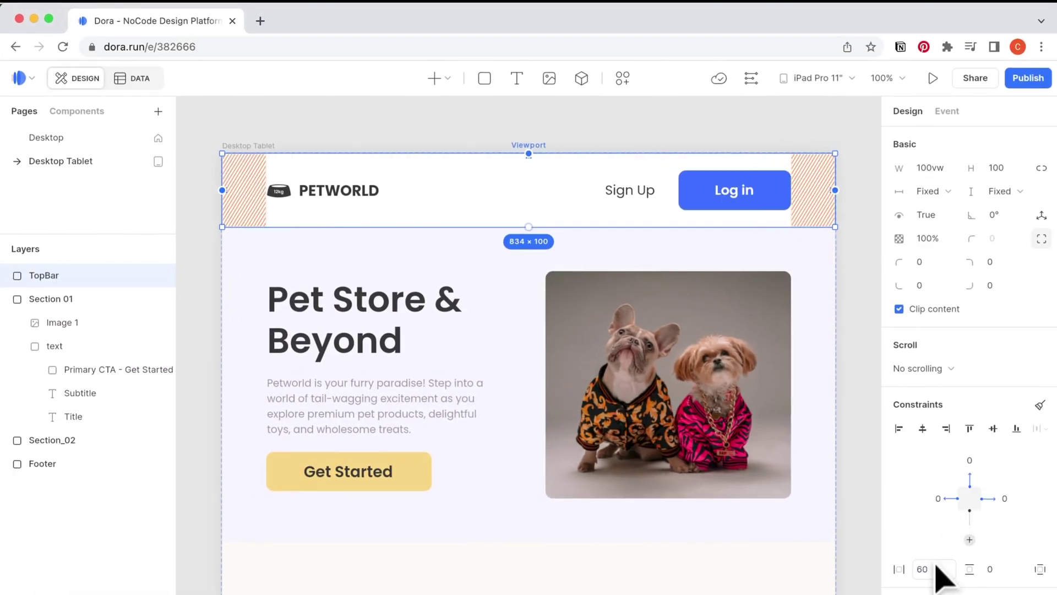
left_click(873, 349)
Clear the constraints of all four feature cards in Section_02.
scroll(874, 349, "down", 7)
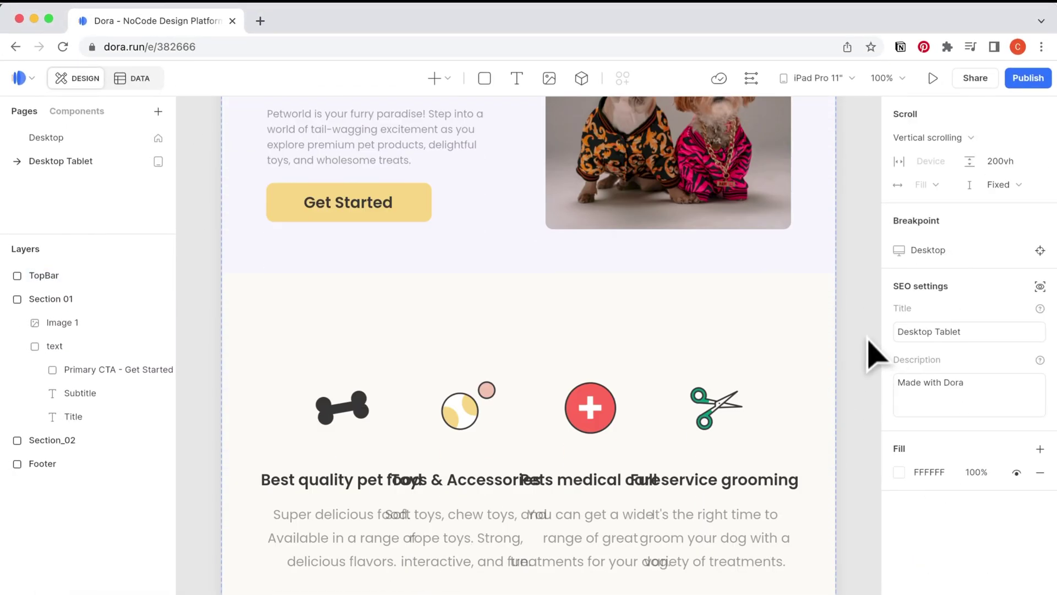
left_click(815, 303)
left_click(19, 442)
left_click(67, 463)
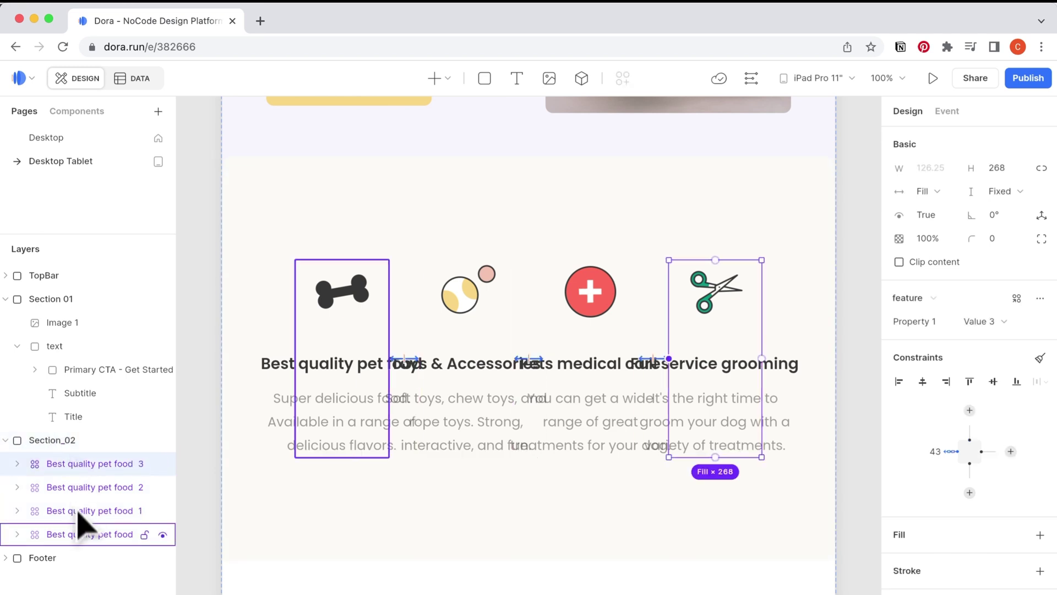
left_click(81, 533, "shift")
left_click(1040, 305)
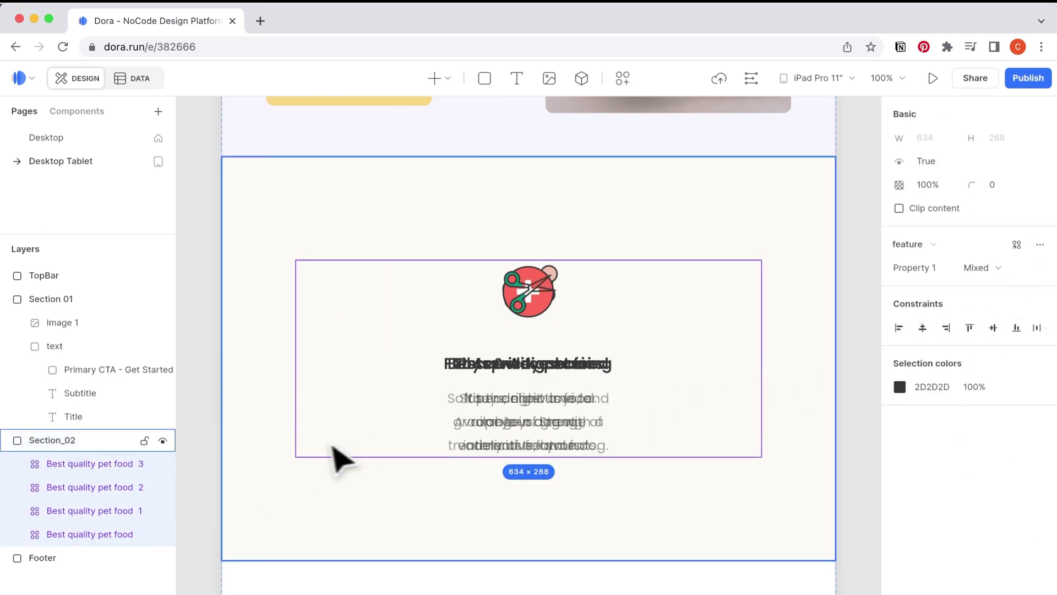
Distribute the pet food and Toys & Accessories cards side by side across the width of Section_02.
left_click(77, 583)
left_click(77, 533)
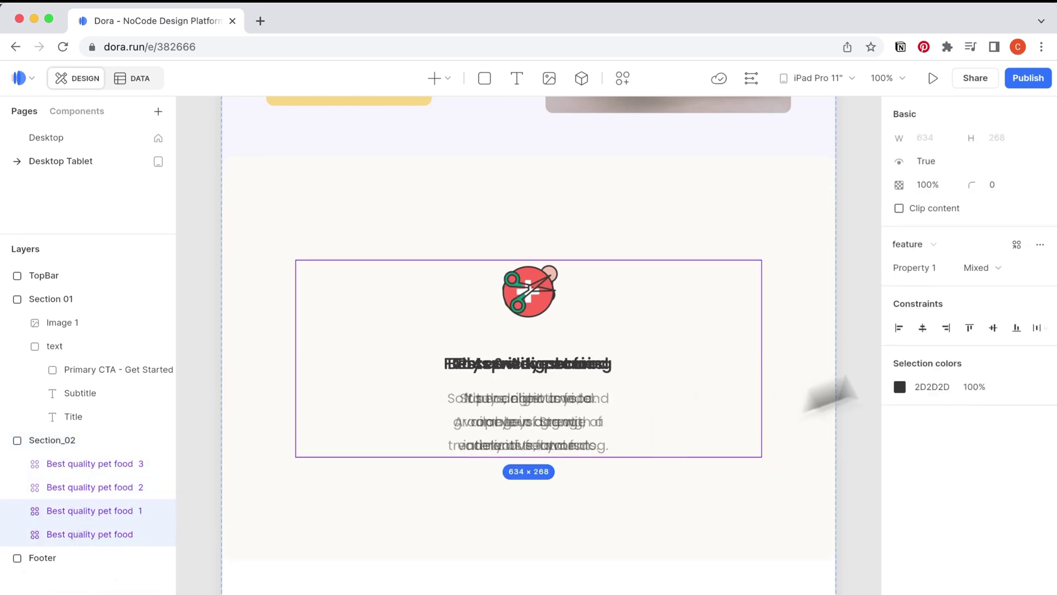
left_click(1038, 328)
left_click(956, 356)
Distribute the medical care and grooming cards side by side in a second row beneath the first two cards.
left_click(83, 464)
left_click(83, 487, "shift")
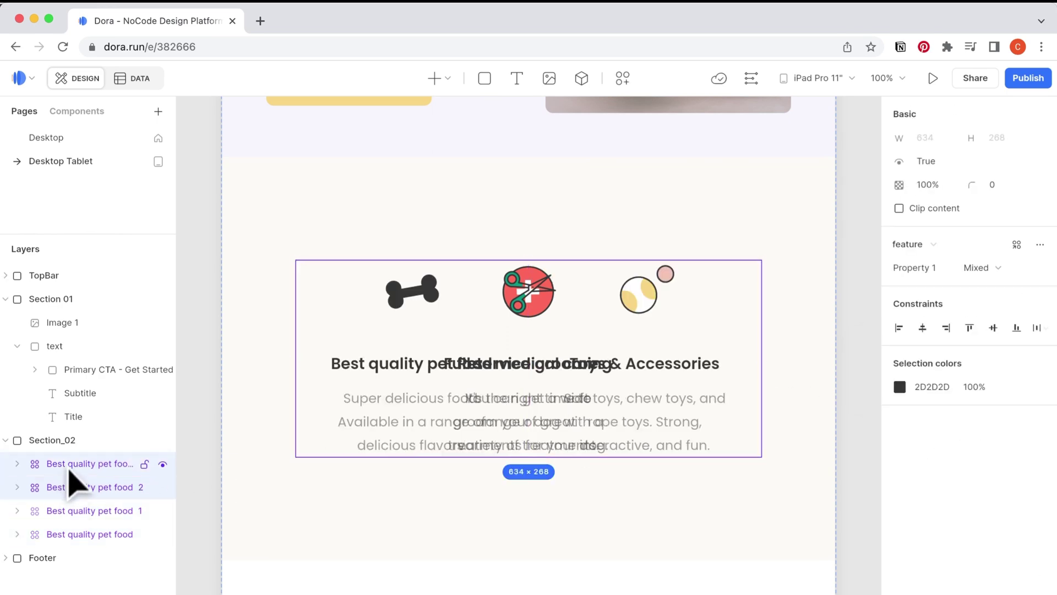
left_click(1038, 327)
left_click(931, 354)
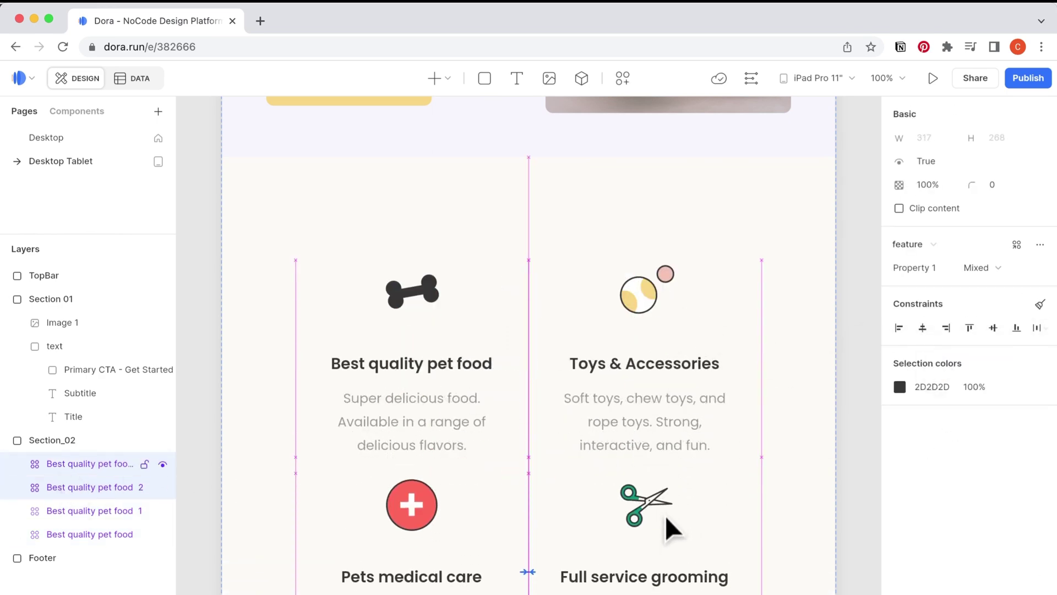
scroll(663, 518, "down", 3)
left_click(869, 314)
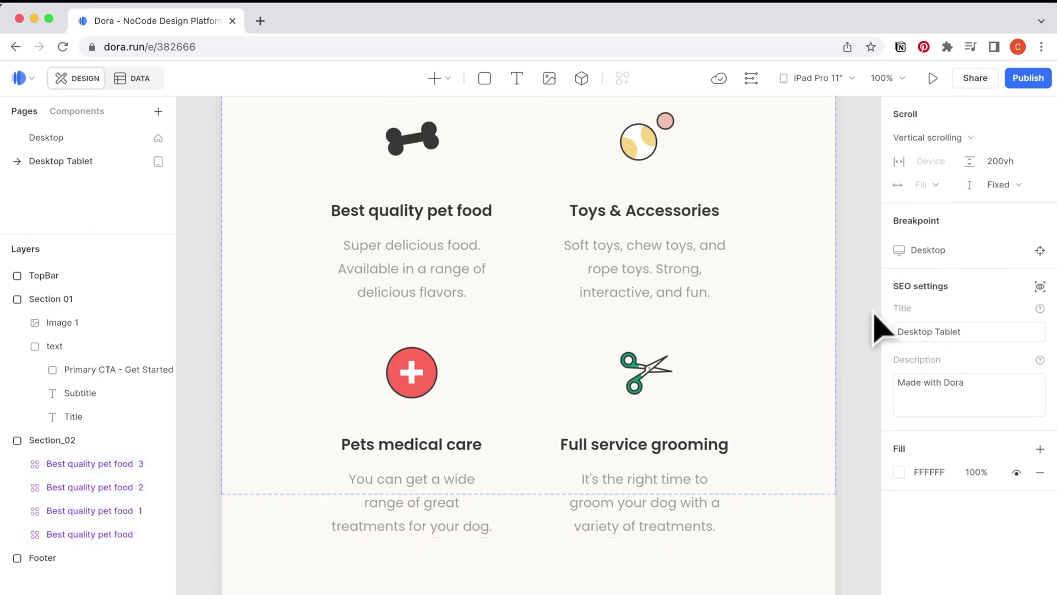
Set the horizontal and vertical padding of Section_02 to 60.
scroll(867, 314, "down", 4)
left_click(822, 247)
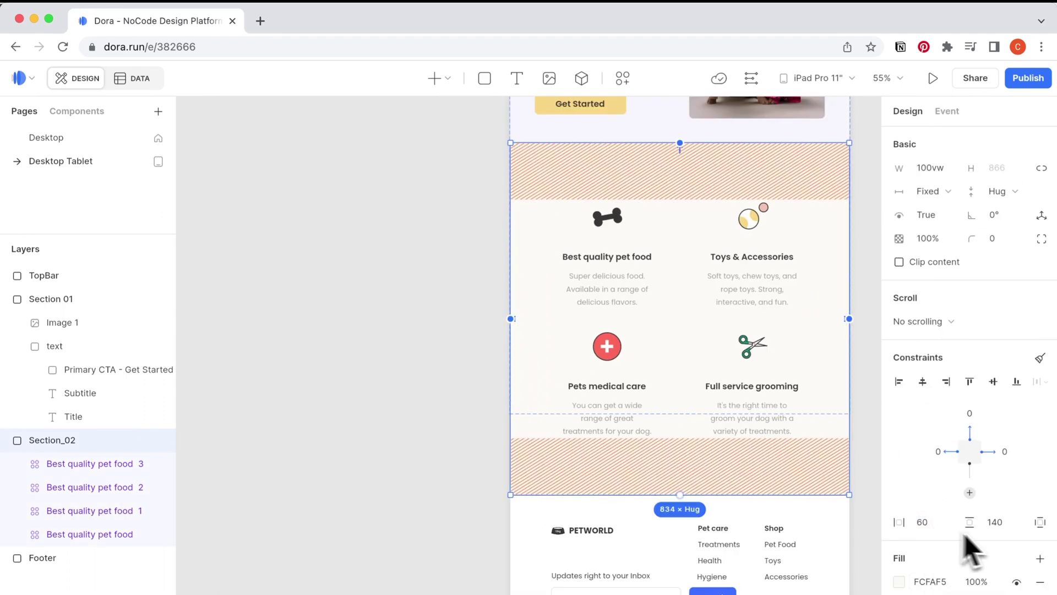
left_click(996, 522)
type("50")
key("BackSpace")
key("BackSpace")
type("60")
key("Return")
scroll(837, 275, "up", 3)
left_click(749, 236)
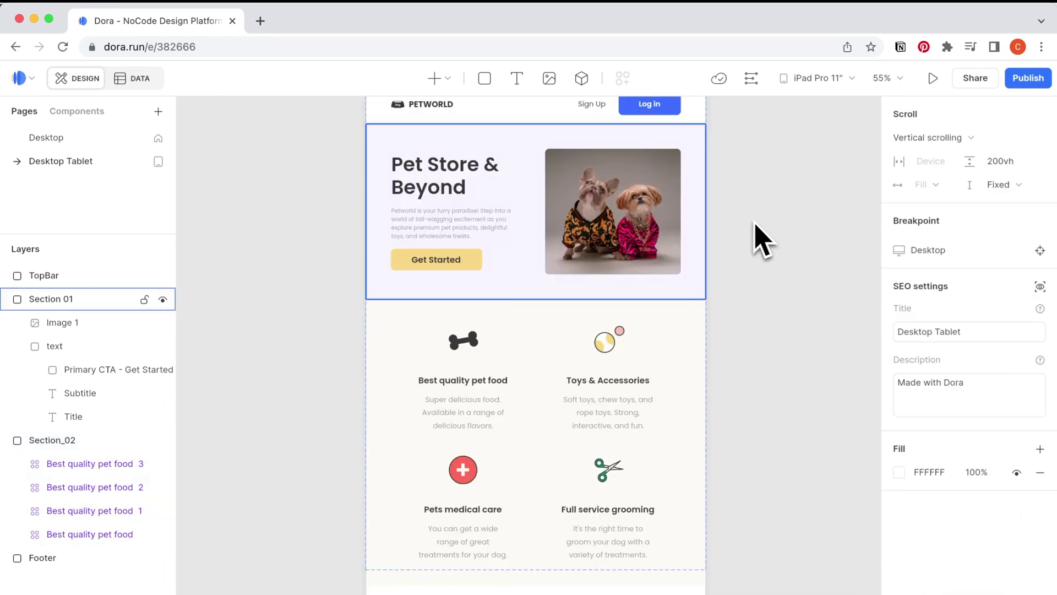
Return to the Desktop page and add a Mobile breakpoint to it.
left_click(113, 141)
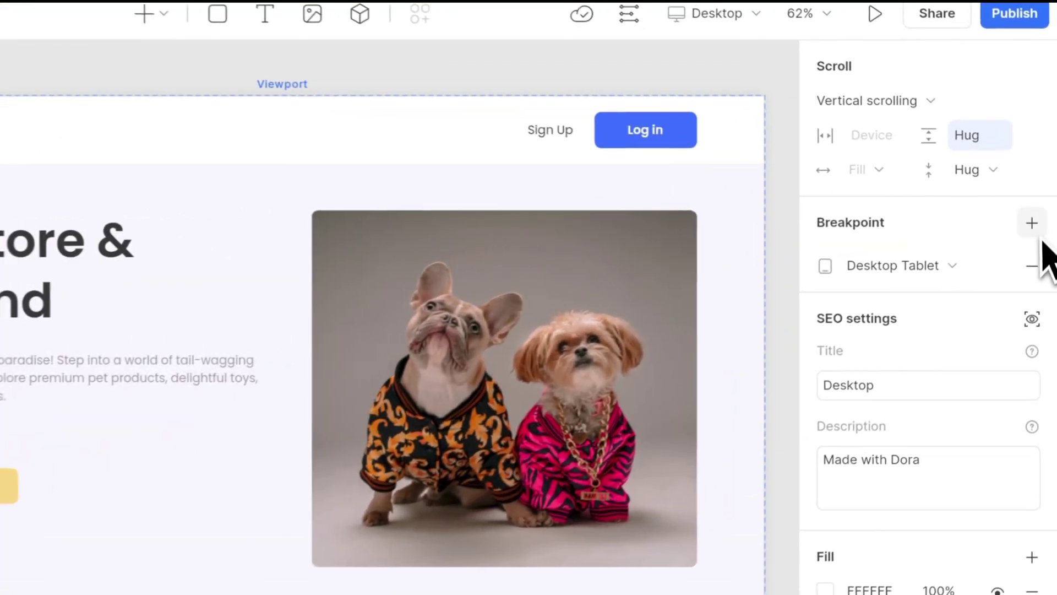
left_click(1038, 221)
left_click(1015, 255)
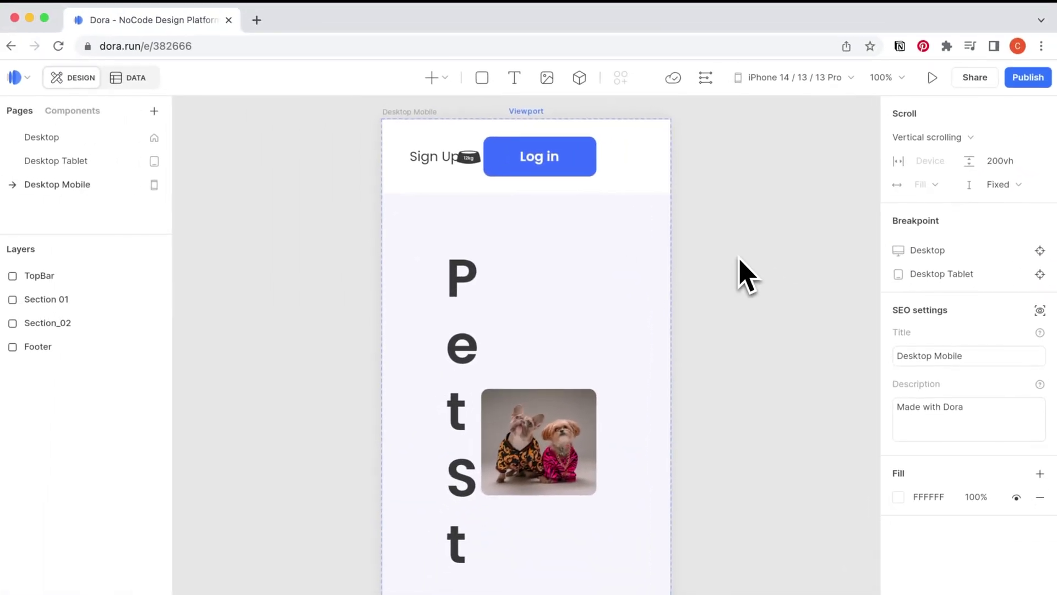
Paste the copied hamburger menu image into the TopBar's buttons group, aligned to its right edge and vertically centered.
left_click(123, 298)
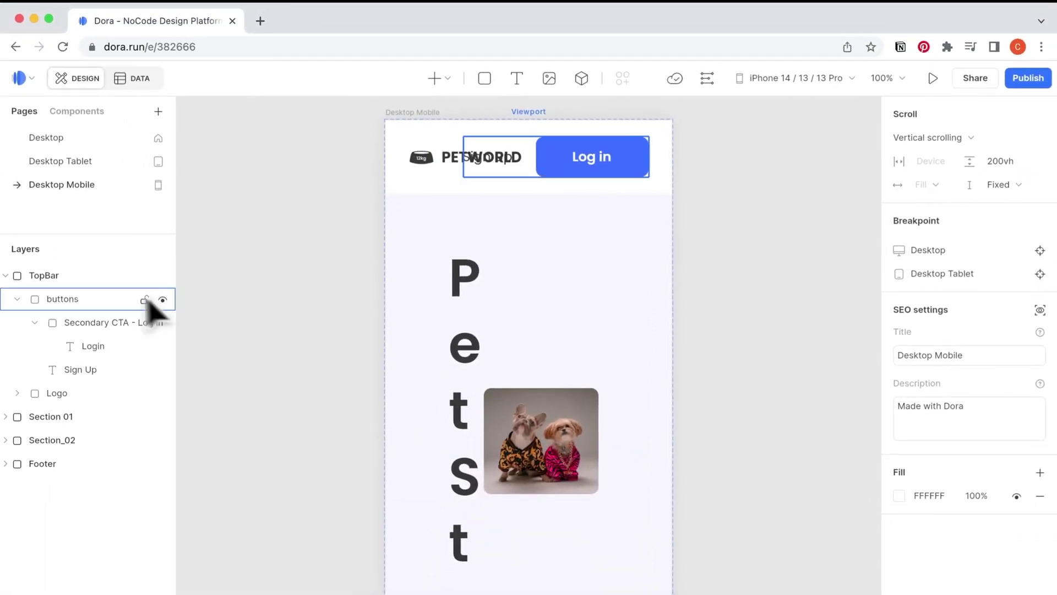
key("ctrl+v")
left_click(946, 322)
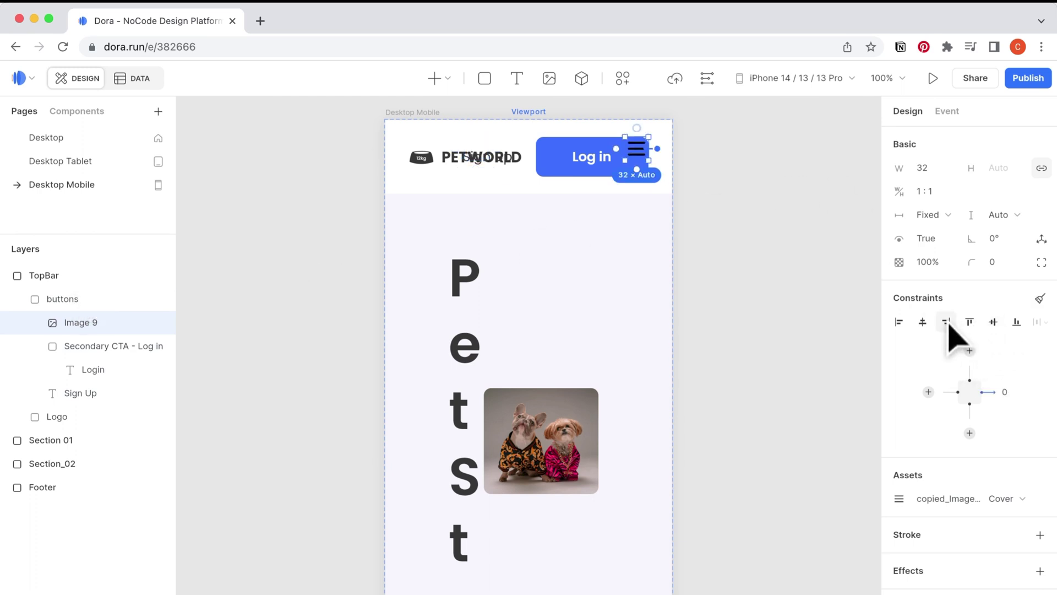
left_click(993, 321)
Hide the Log in button and the Sign Up text in the mobile TopBar.
left_click(162, 346)
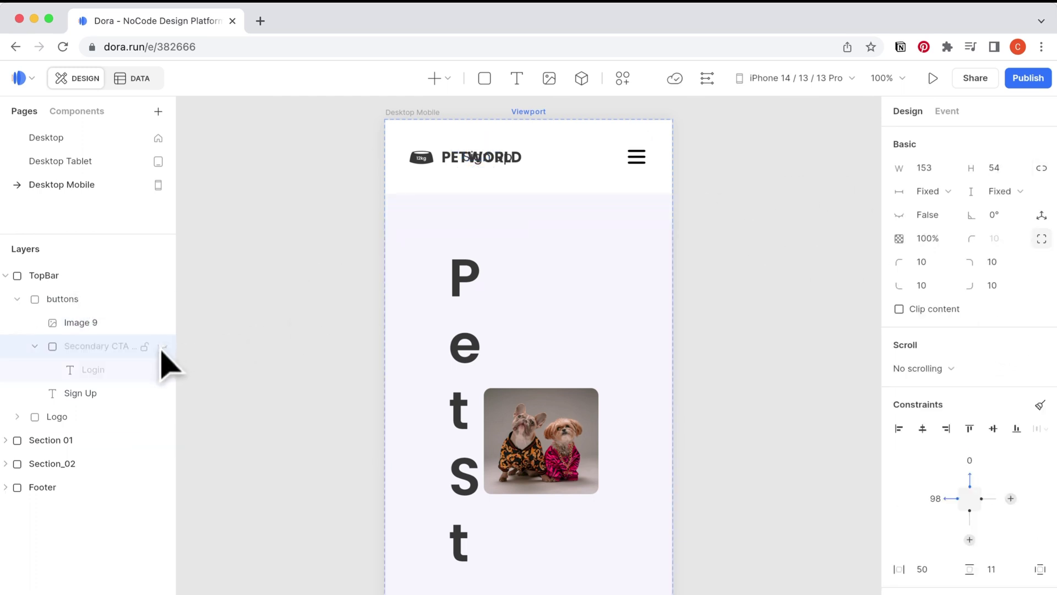
left_click(162, 394)
left_click(200, 398)
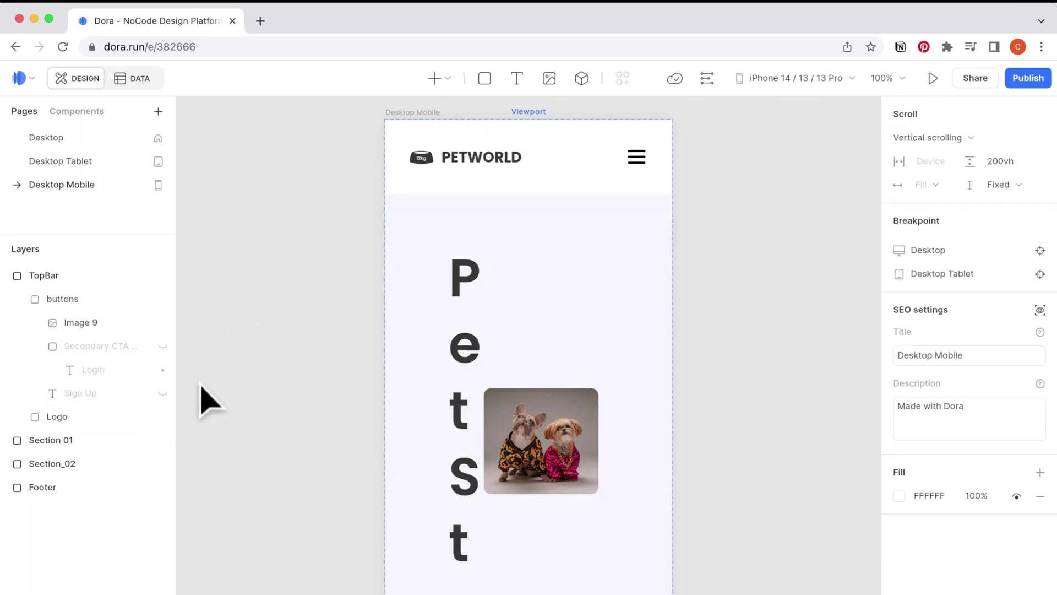
Set the mobile TopBar's height to 80.
left_click(603, 190)
type("80")
key("Return")
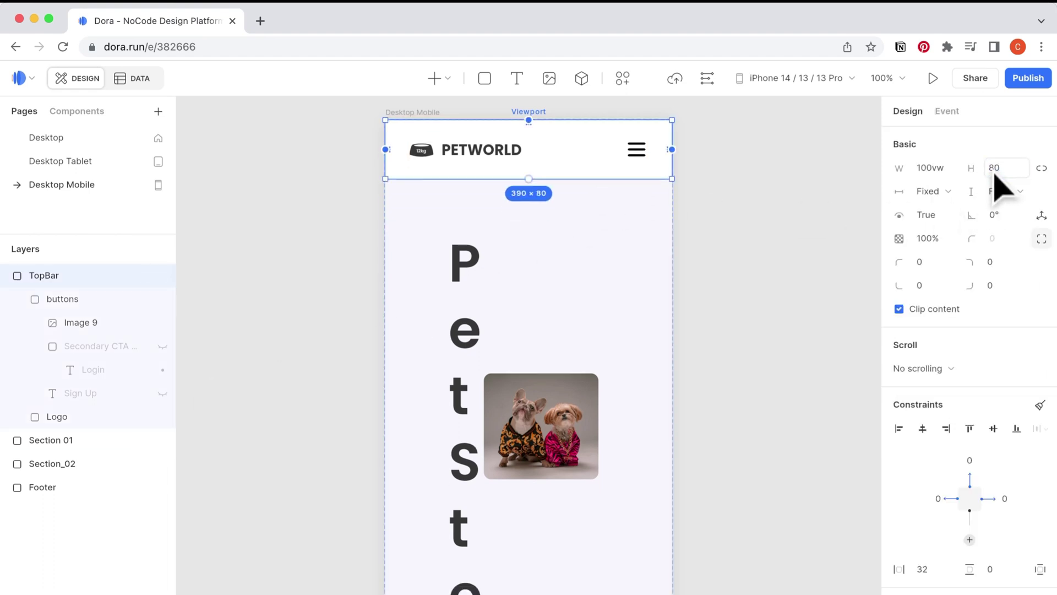
Set Section 01's horizontal and vertical padding to 32 on the mobile page.
left_click(793, 202)
left_click(658, 243)
left_click(935, 570)
type("30")
left_click(995, 569)
type("30")
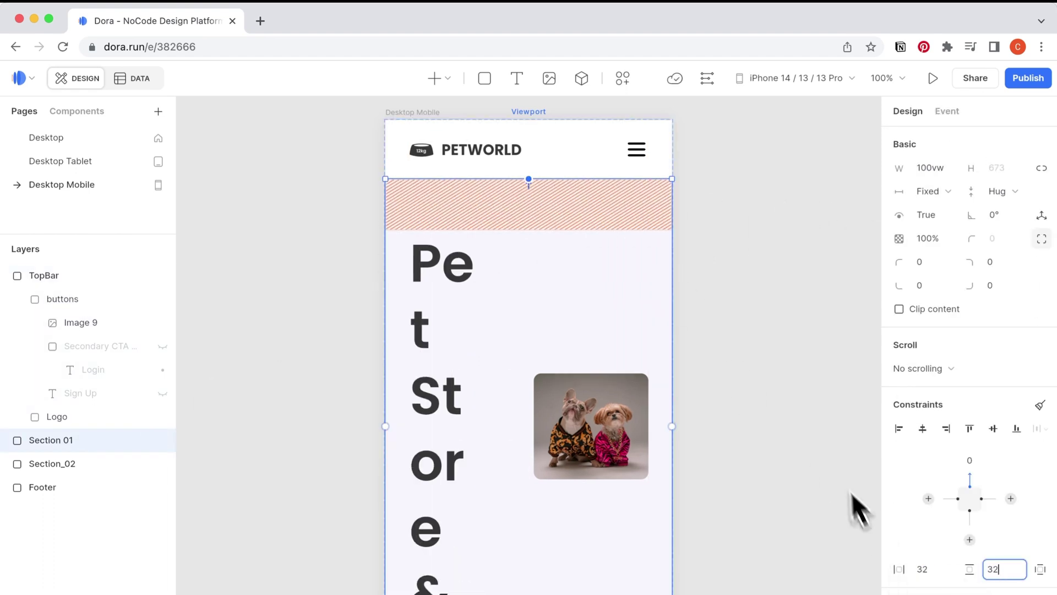
left_click(848, 457)
Reduce the font size of Section 01's title and set its line height to 45.
scroll(817, 397, "down", 1)
left_click(5, 441)
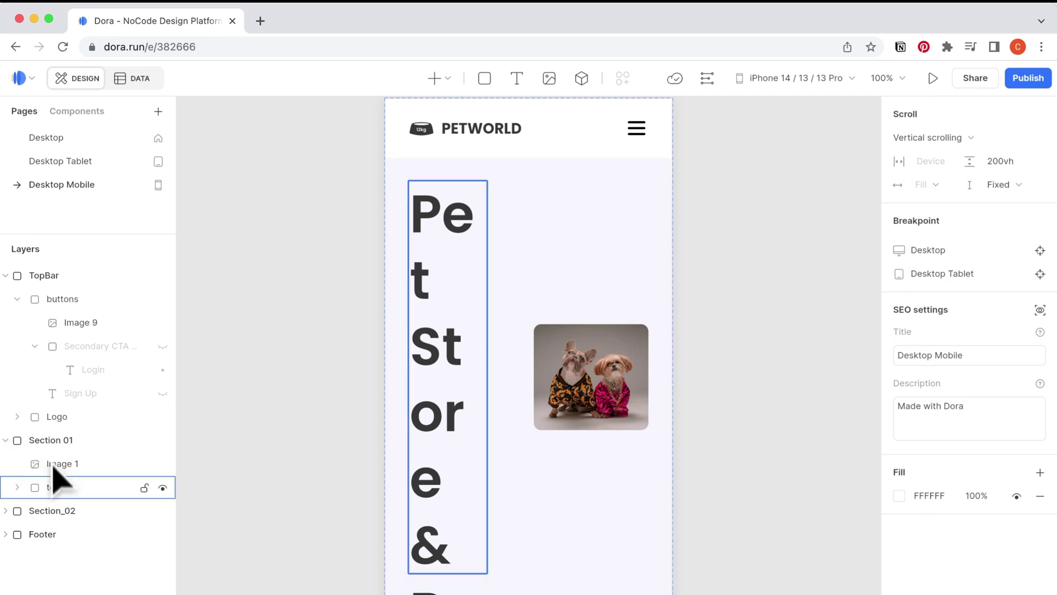
left_click(17, 487)
left_click(73, 557)
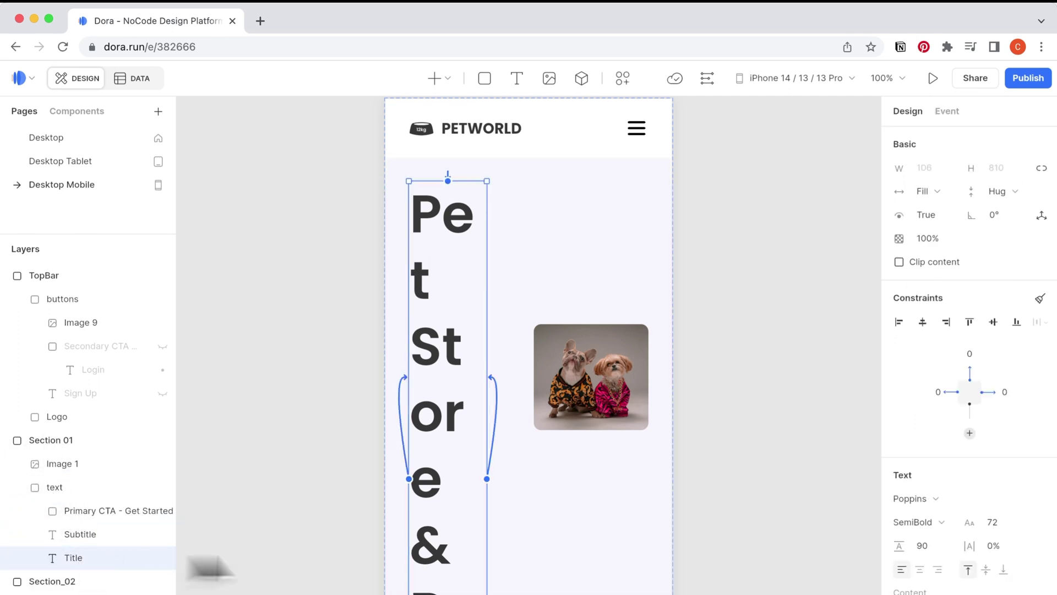
left_click(1007, 527)
type("3826")
left_click(944, 546)
type("45")
left_click(820, 421)
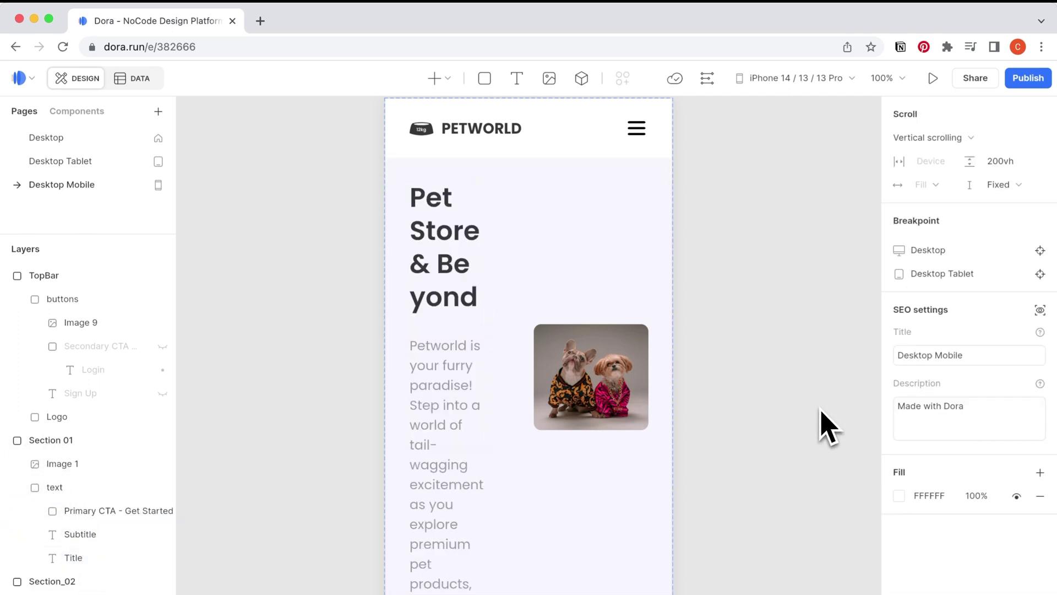
Set Section 01's subtitle to font size 14 and line height 24.
left_click(80, 534)
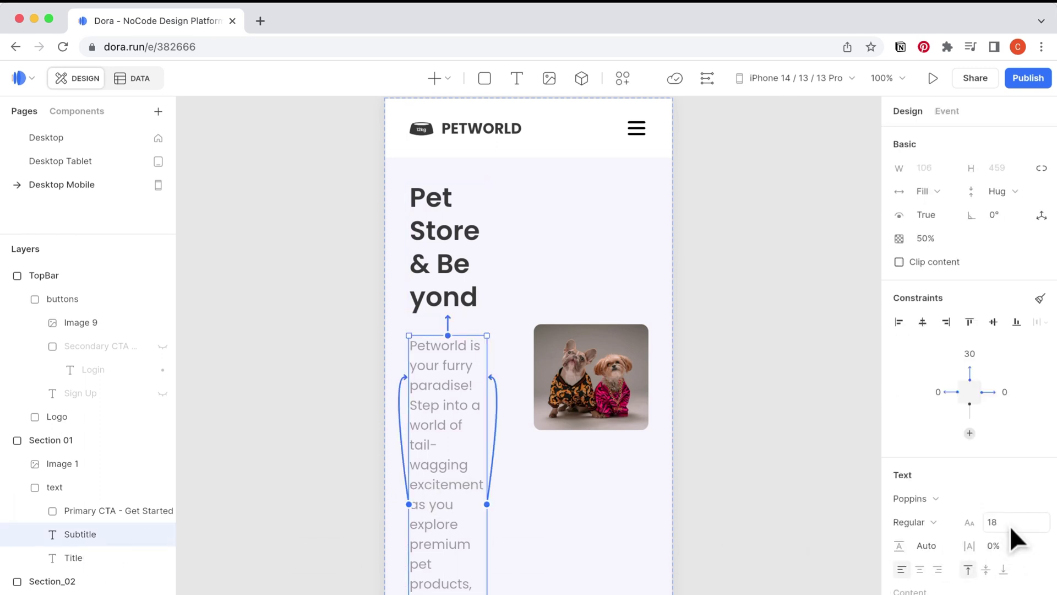
left_click(947, 545)
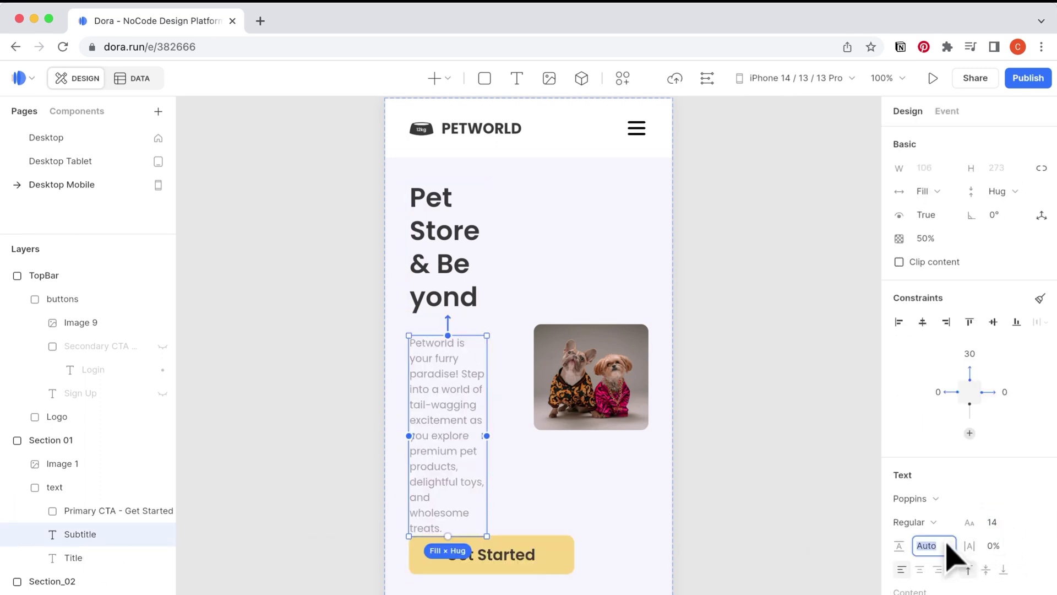
left_click(748, 415)
Set the Get Started button's horizontal padding to 32 and its label's font size to 14.
scroll(754, 414, "down", 2)
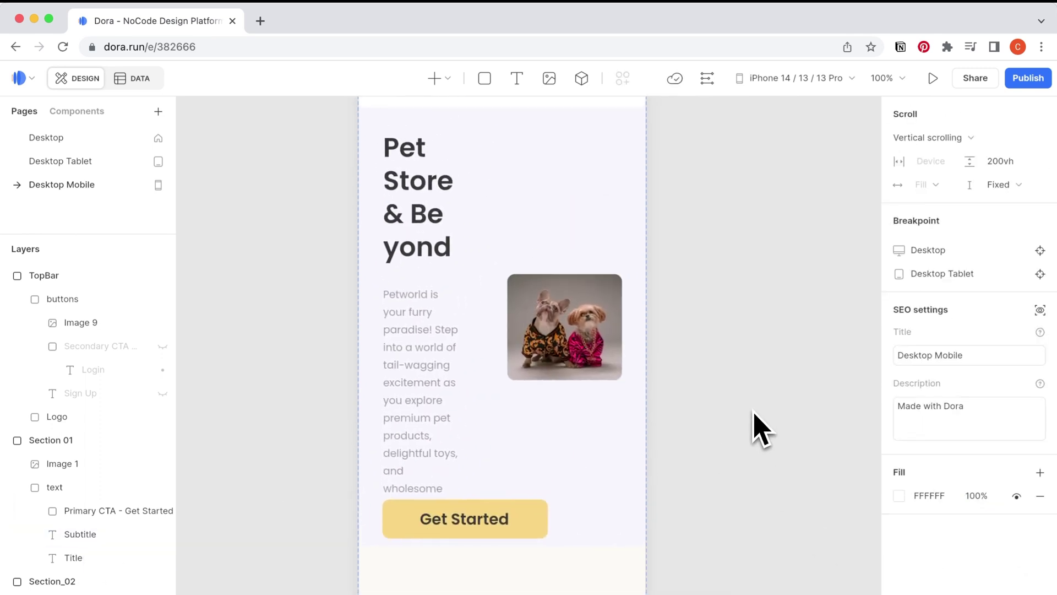
left_click(88, 512)
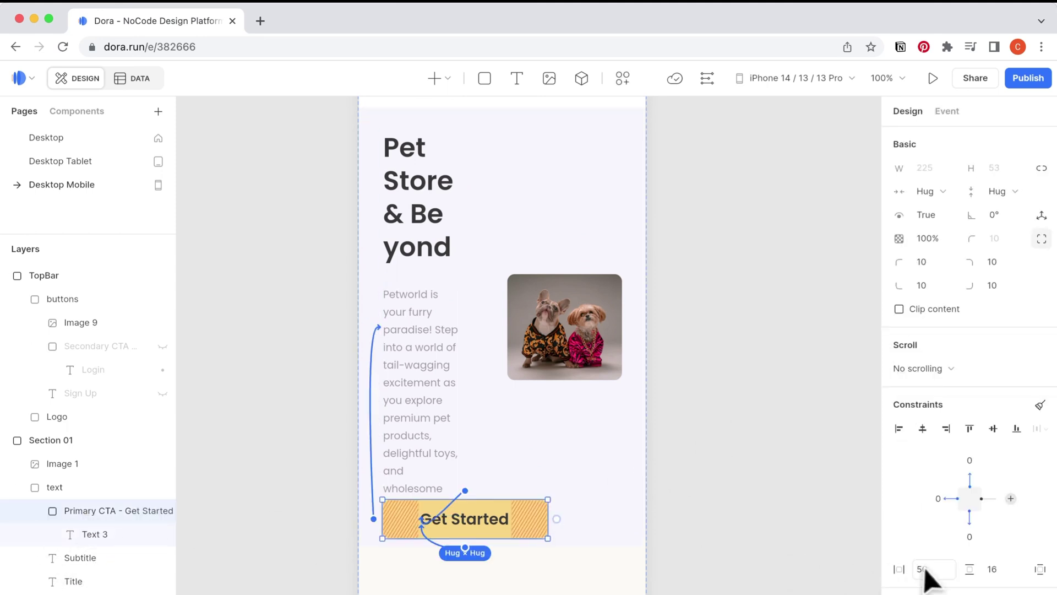
left_click(946, 570)
type("30")
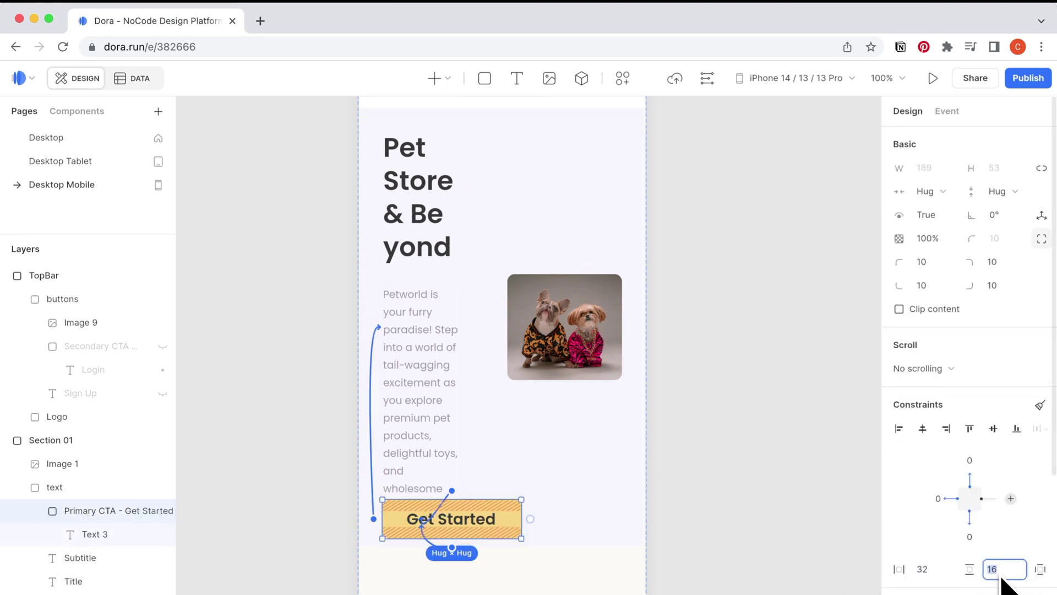
left_click(83, 534)
left_click(1010, 523)
type("14")
left_click(799, 464)
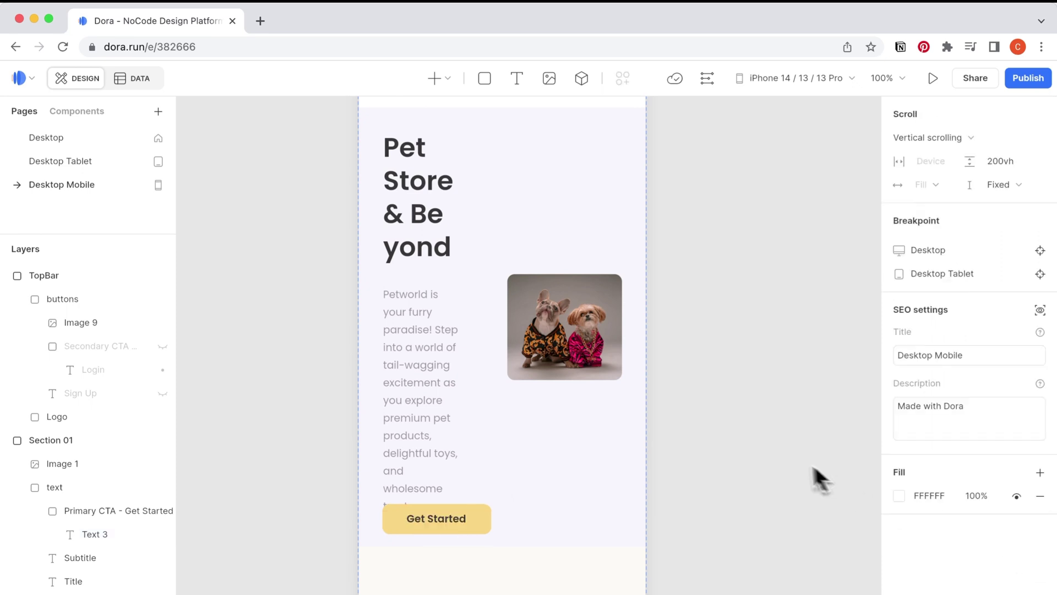
Clear the constraints of the dog image in Section 01 and move it below the Get Started button.
double_click(528, 370)
left_click(1039, 322)
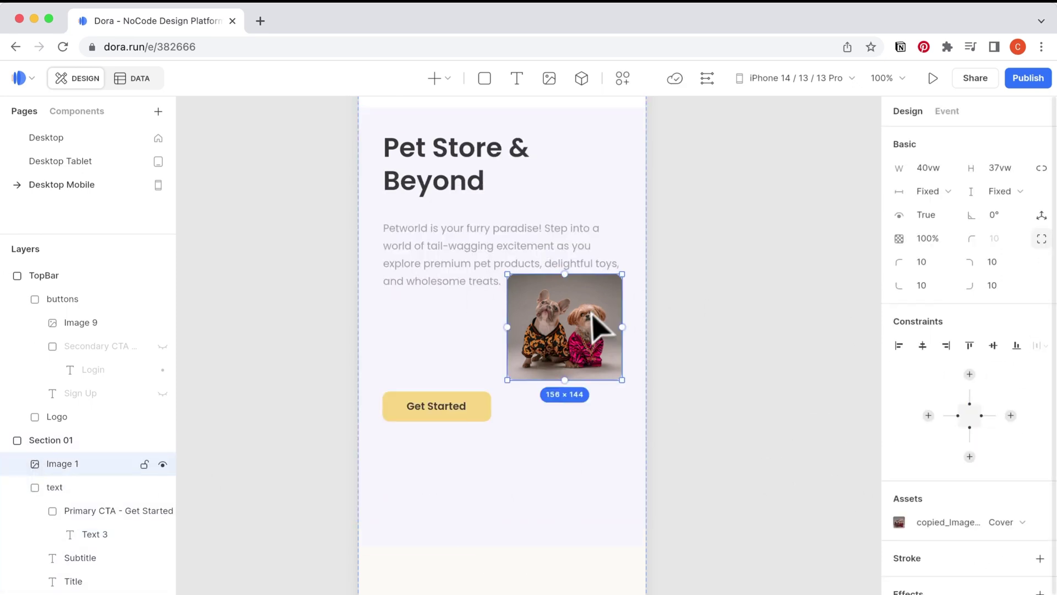
left_click_drag(586, 321, 461, 475)
Clear the Get Started button's constraints and anchor its top edge 20 below the subtitle.
left_click(457, 412)
double_click(457, 412)
left_click(1038, 405)
left_click_drag(437, 382, 500, 291)
left_click(970, 461)
type("20")
Set the subtitle's distance from the title above it to 20.
left_click(542, 275)
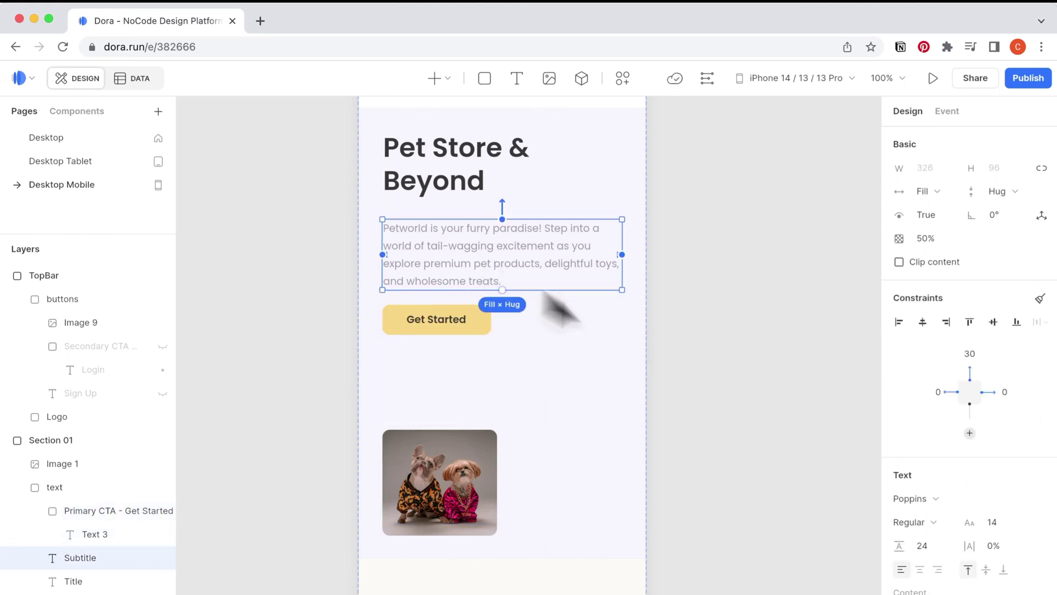
left_click(972, 355)
type("20")
Make Section 01's text group hug its contents in height and anchor the dog image 32 below it.
left_click(438, 479)
left_click(72, 486)
left_click(999, 191)
left_click(992, 264)
left_click_drag(440, 429, 496, 331)
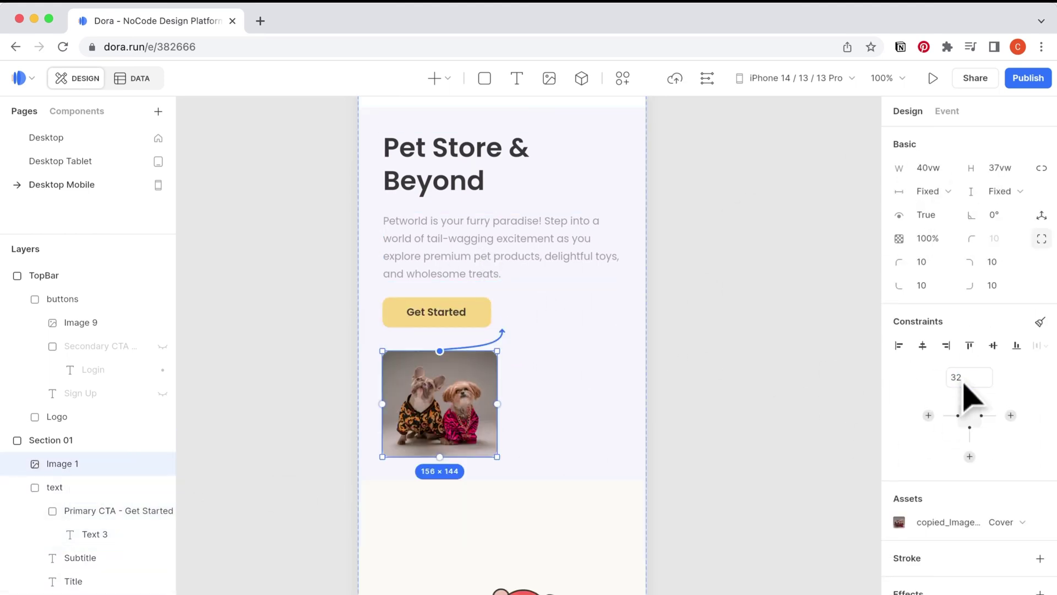
Size the dog image to fill the available width and hug its contents in height.
left_click(936, 191)
left_click(948, 246)
left_click(1006, 192)
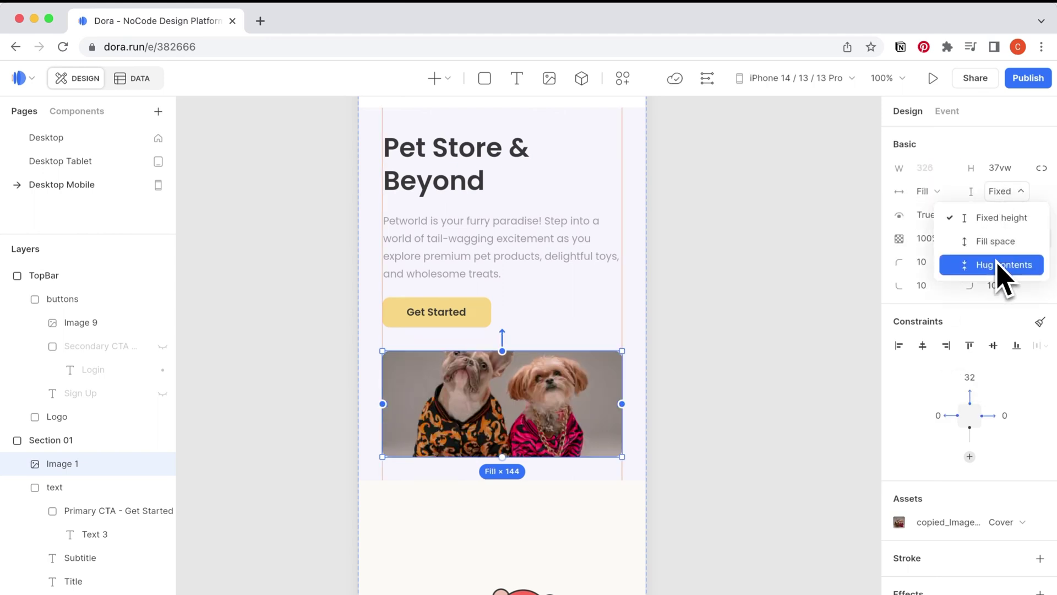
left_click(996, 264)
left_click(795, 314)
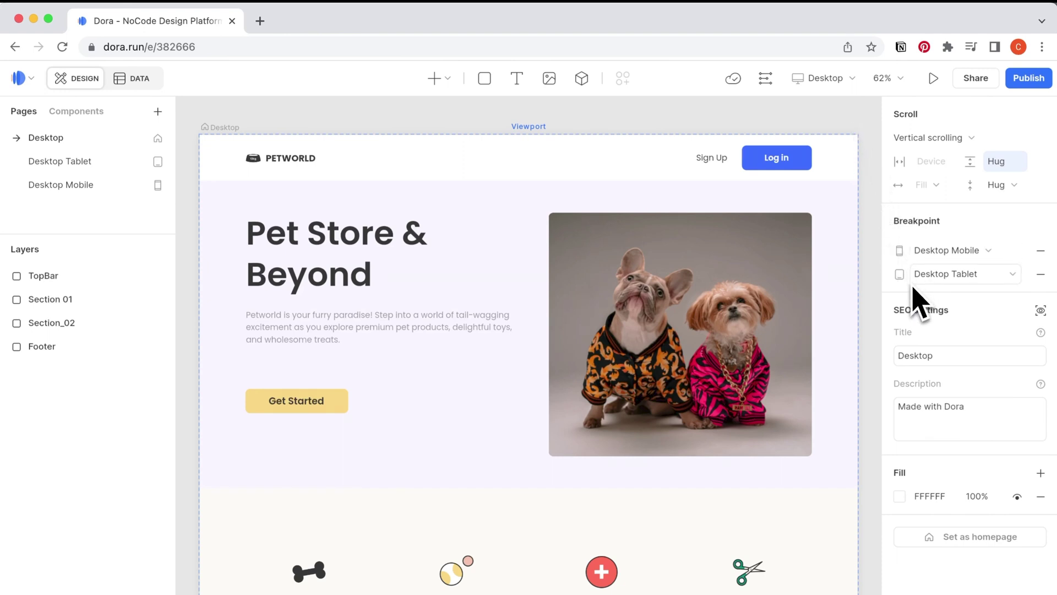
Add a new page named "new mobile".
left_click(157, 111)
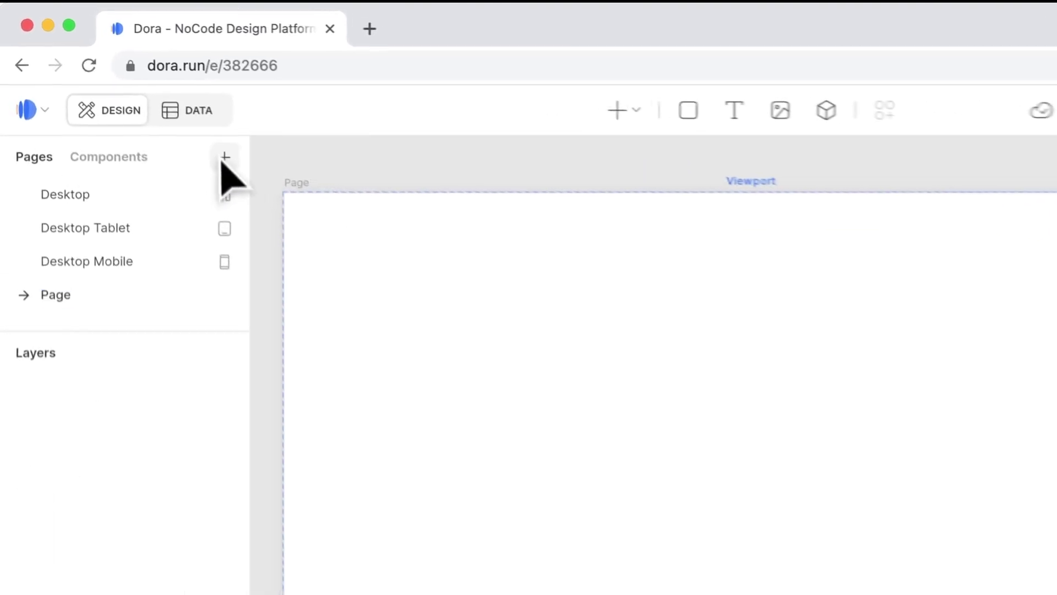
type("new mobile")
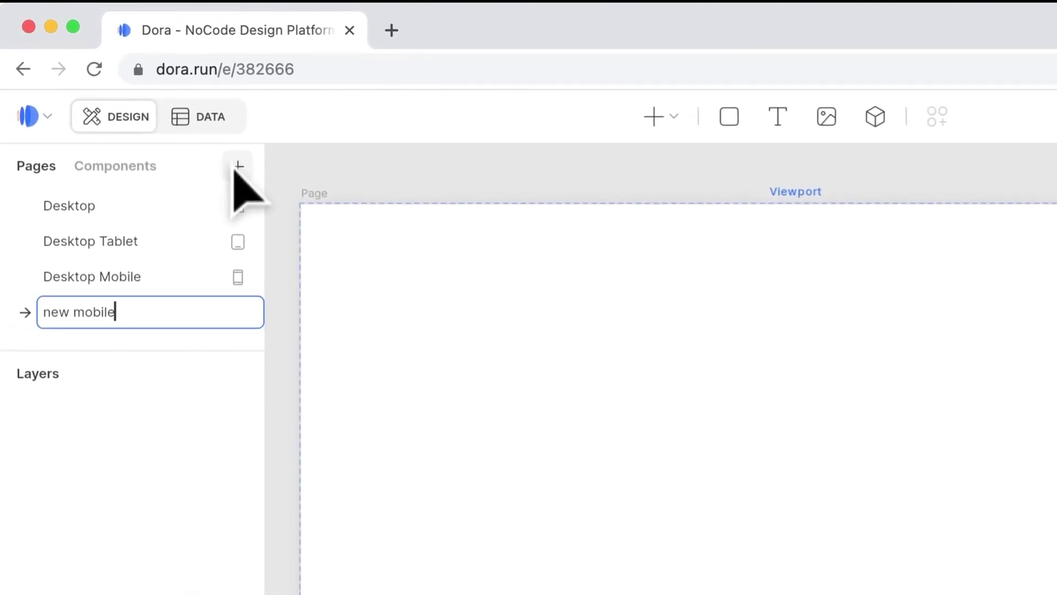
key("Return")
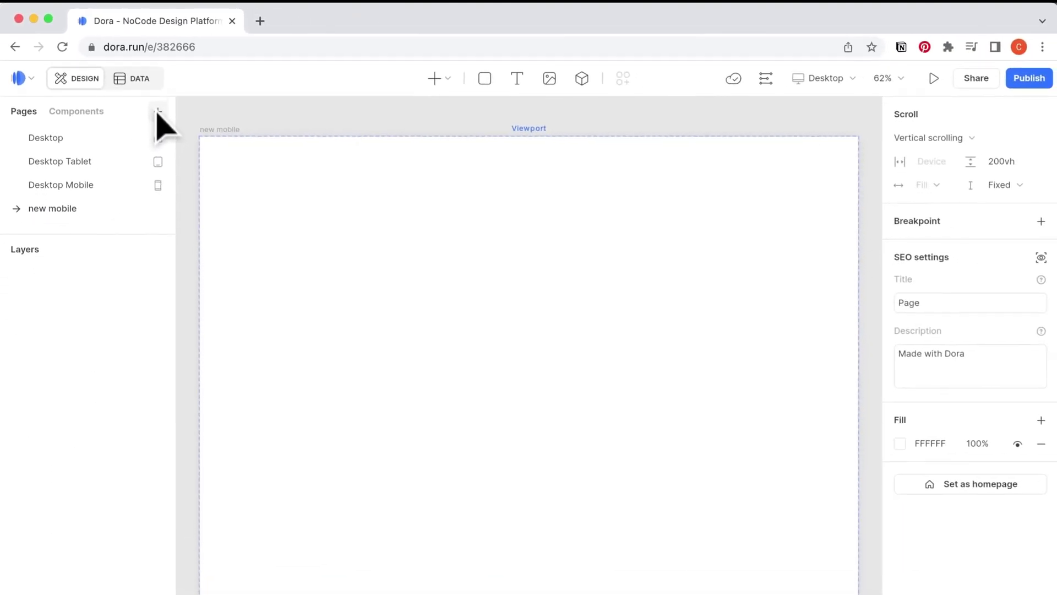
Return to the Desktop page and replace its Desktop Mobile breakpoint with the new mobile page.
left_click(128, 202)
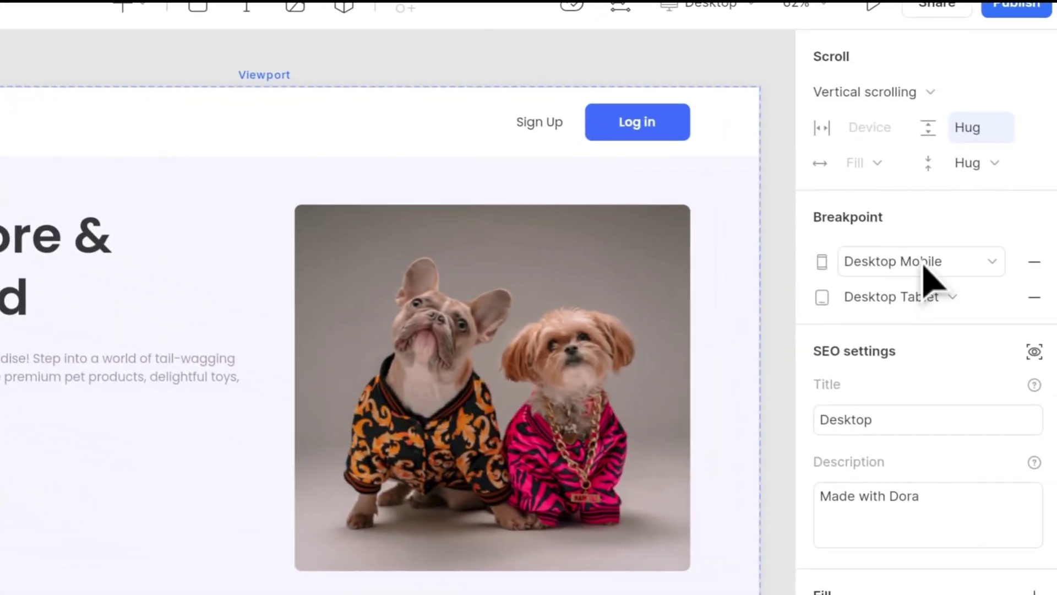
left_click(925, 272)
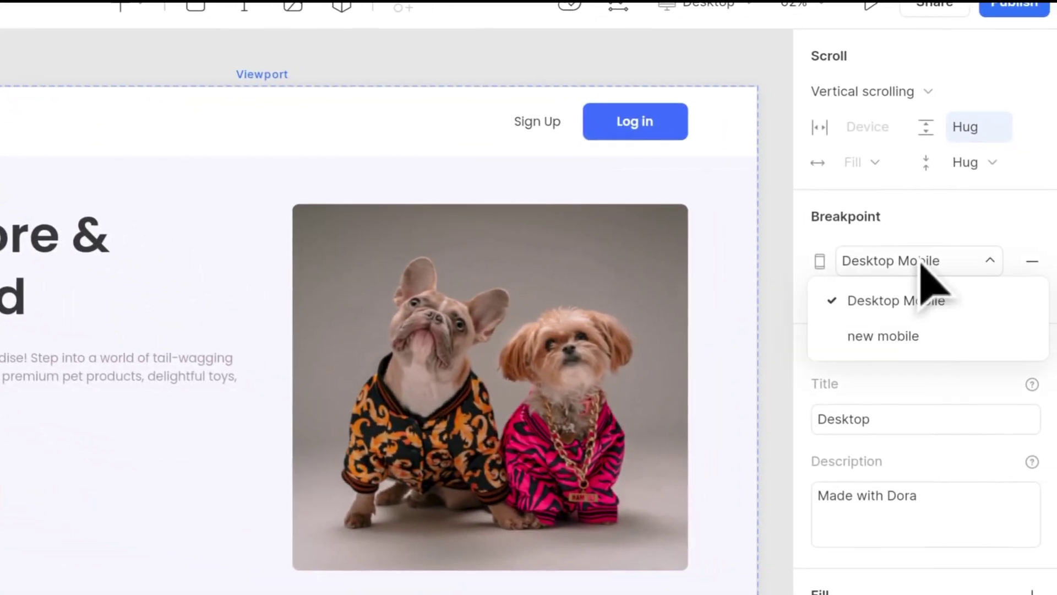
left_click(897, 332)
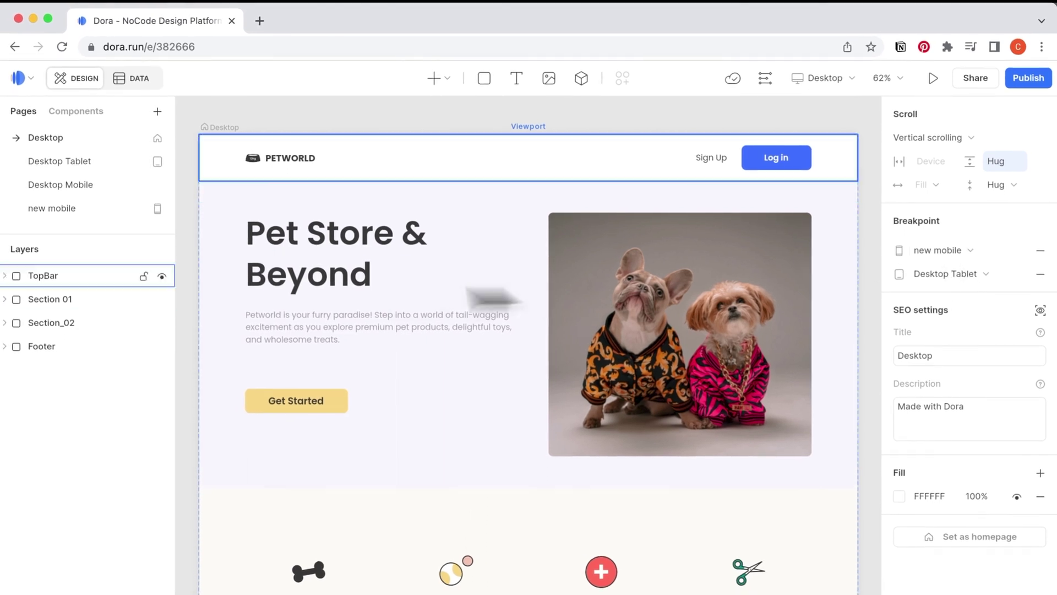
Open the new mobile page and look over its empty canvas and breakpoint links.
left_click(43, 209)
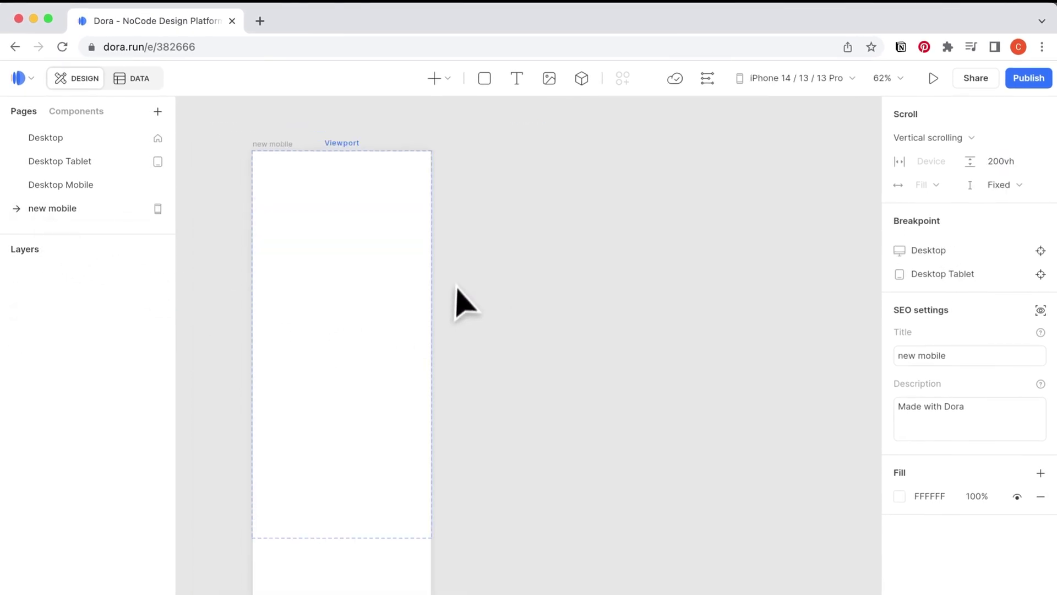
scroll(456, 287, "left", 2)
scroll(461, 281, "down", 1)
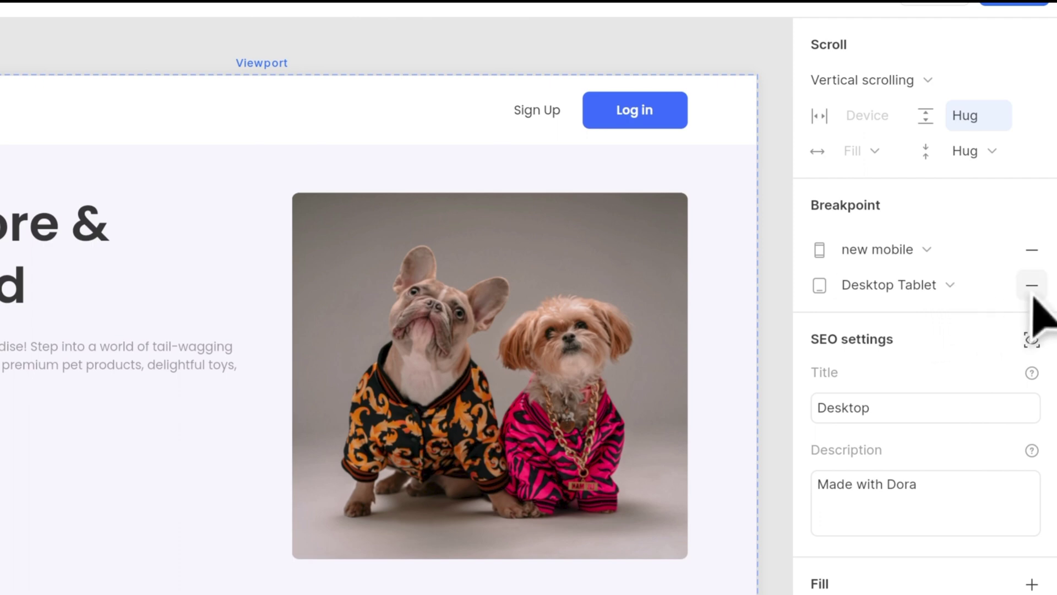
Remove the Desktop Tablet breakpoint from the Desktop page and open the Desktop Tablet page.
left_click(1032, 285)
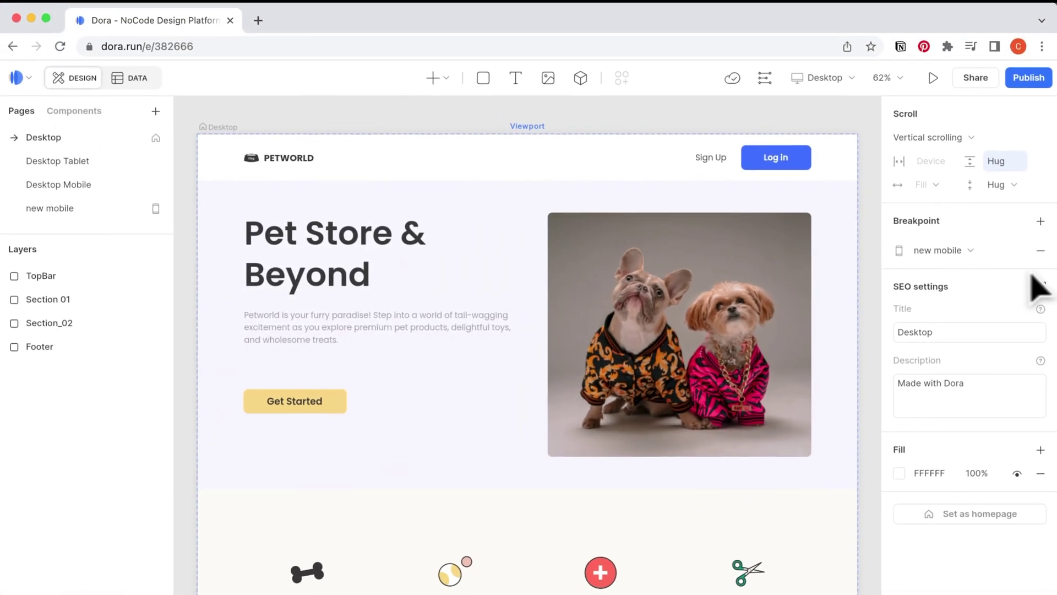
left_click(89, 163)
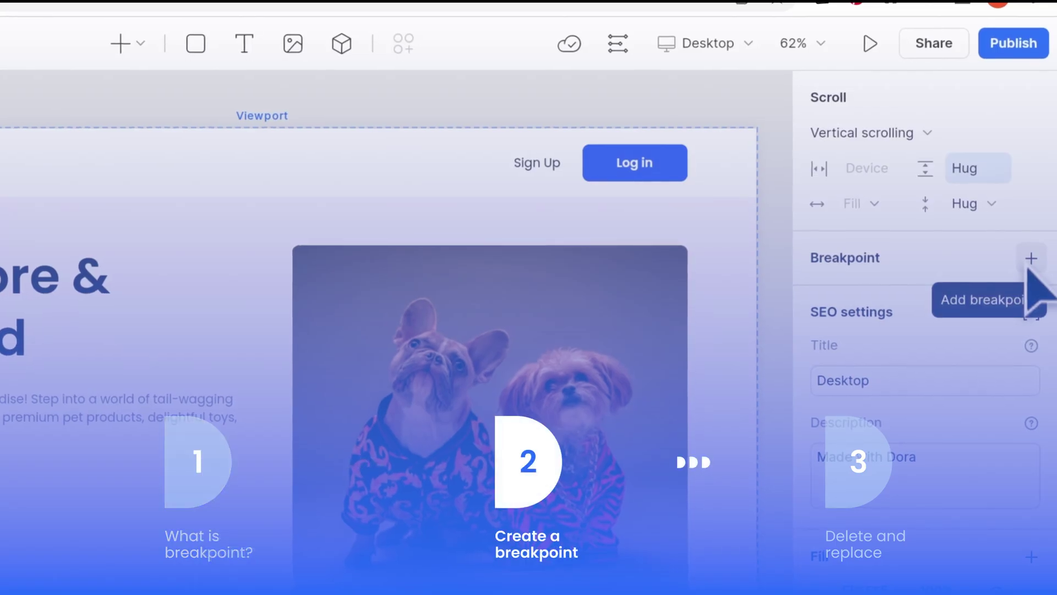
left_click(1031, 258)
left_click(930, 335)
left_click(924, 306)
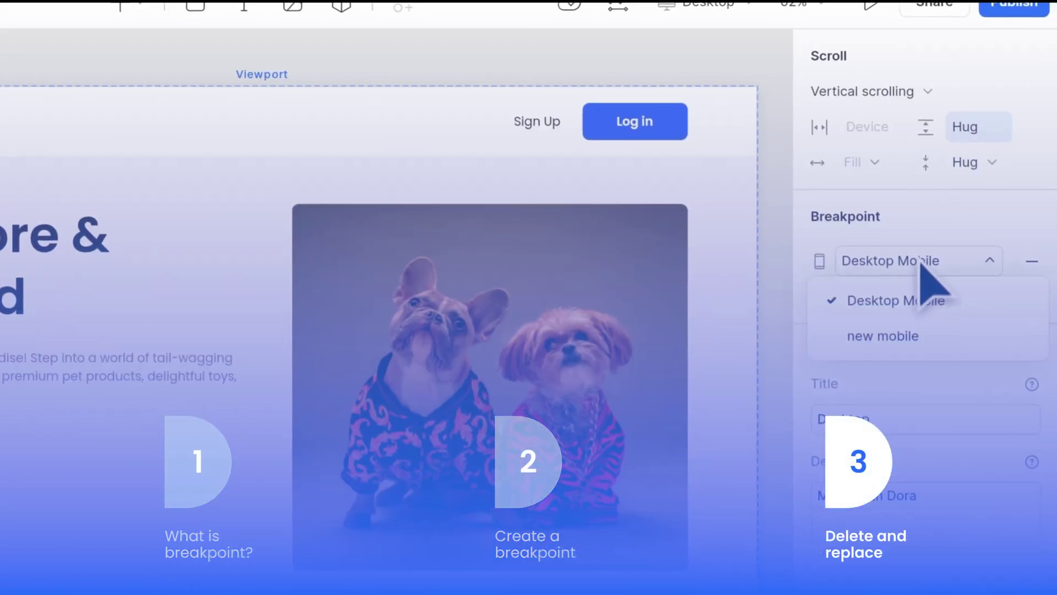